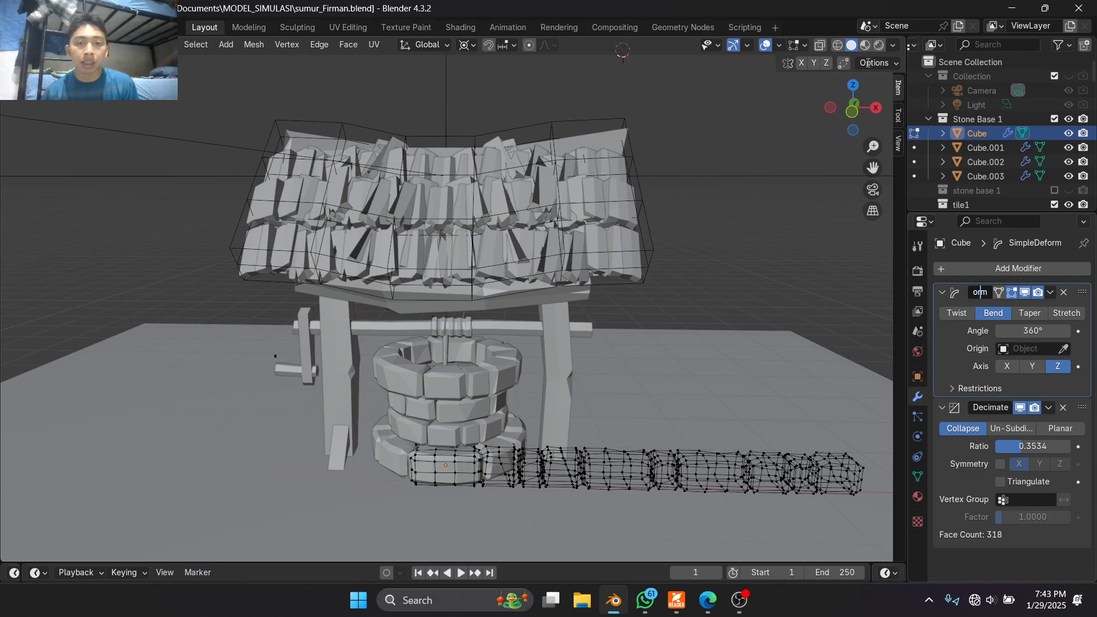
- Switch to Foxit PDF Reader, mark "3 bagian seperti pada" in the Studi Kasus 1 assignment text, and return to Blender
{"action": "left_click", "coordinate": [676, 600]}
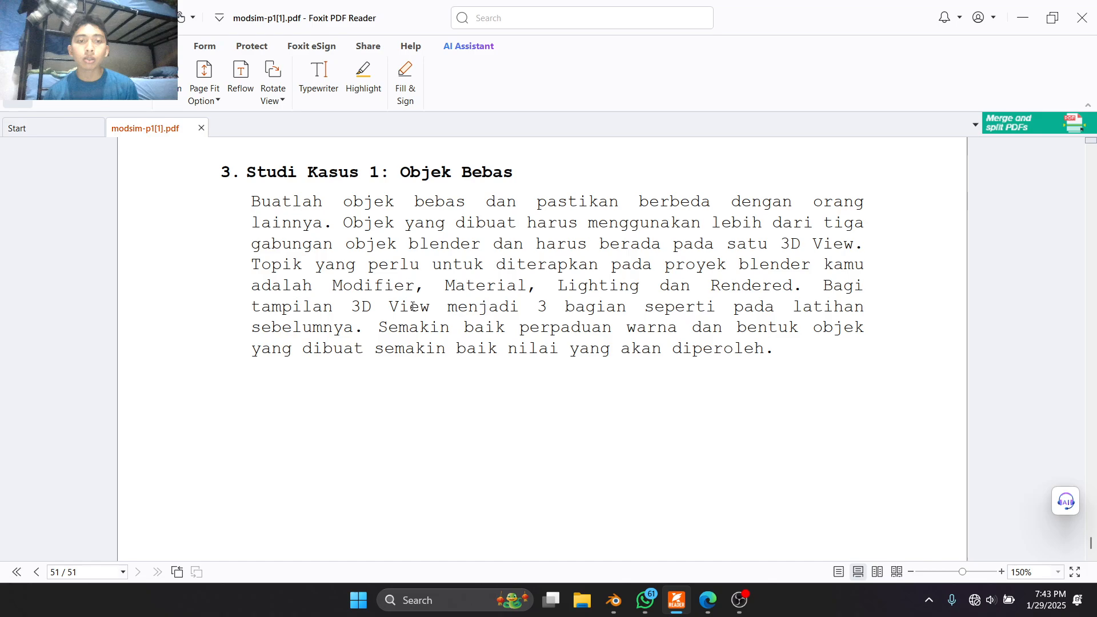
{"action": "left_click_drag", "start_coordinate": [538, 306], "coordinate": [788, 313]}
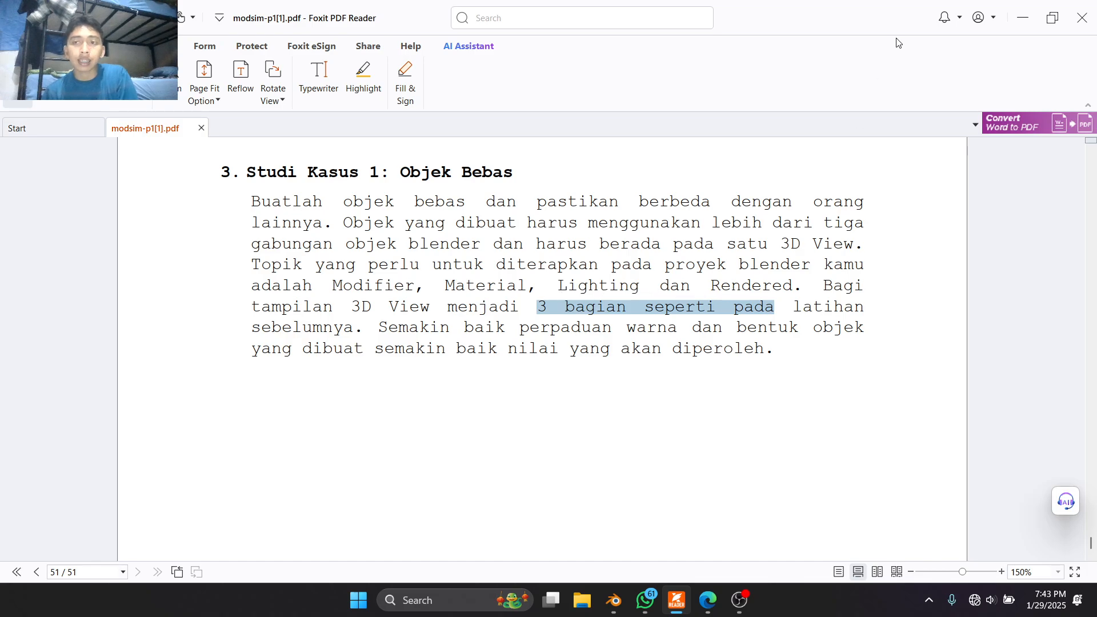
{"action": "left_click", "coordinate": [1052, 18]}
{"action": "left_click", "coordinate": [1029, 20]}
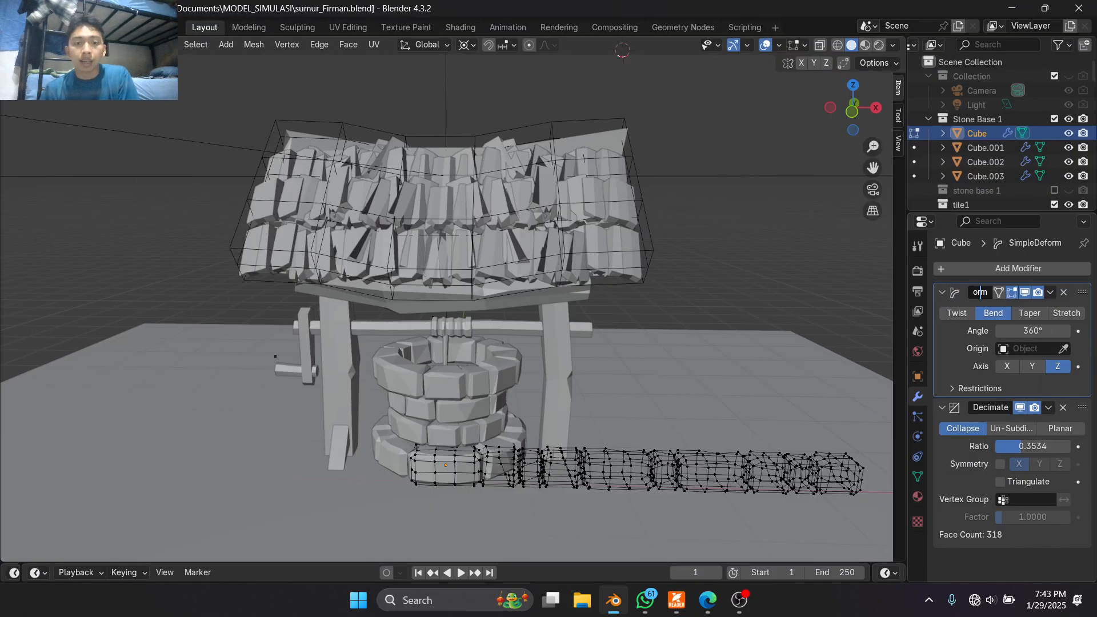
- Switch to Object Mode, inspect the bottom stone ring's underlying mesh in Edit Mode, and return to Object Mode
{"action": "left_click", "coordinate": [71, 44]}
{"action": "left_click", "coordinate": [72, 44]}
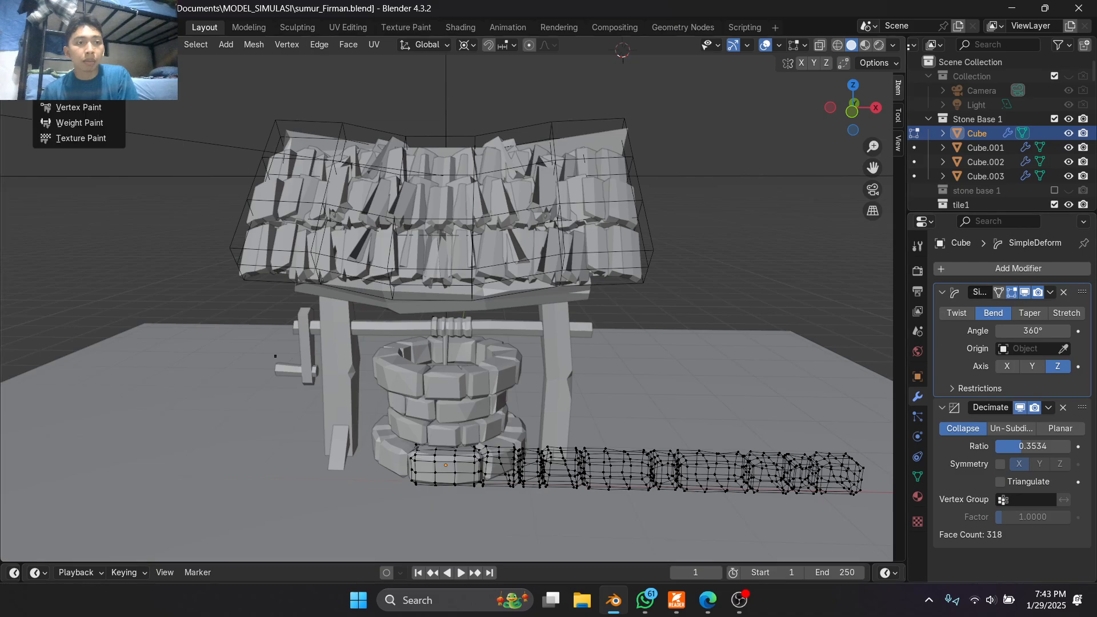
{"action": "left_click", "coordinate": [69, 66]}
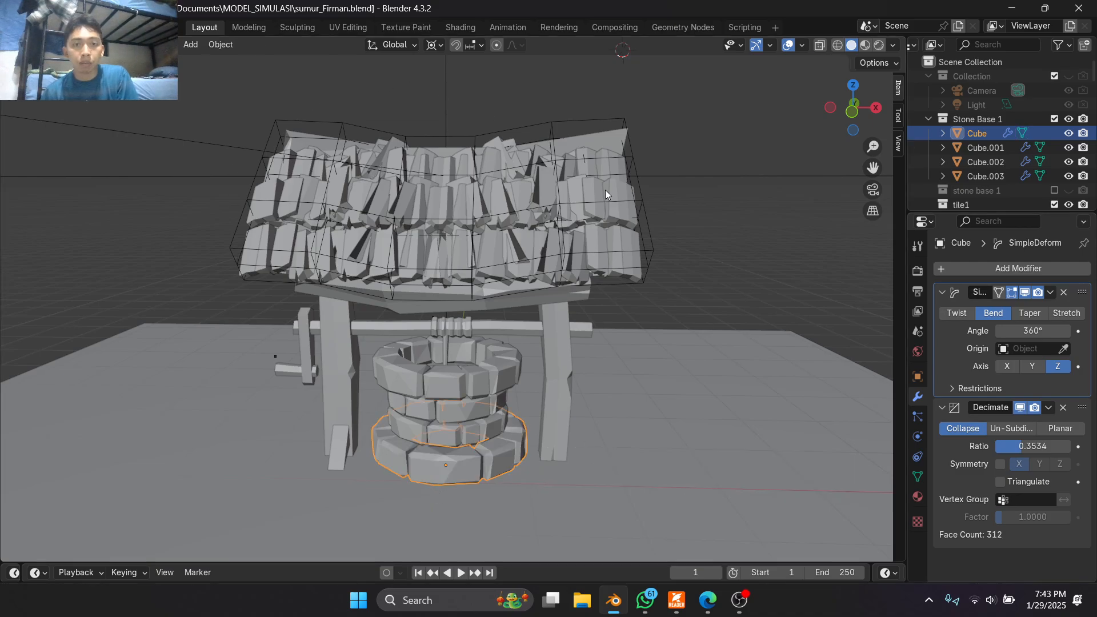
{"action": "middle_click_drag", "start_coordinate": [434, 258], "coordinate": [524, 376]}
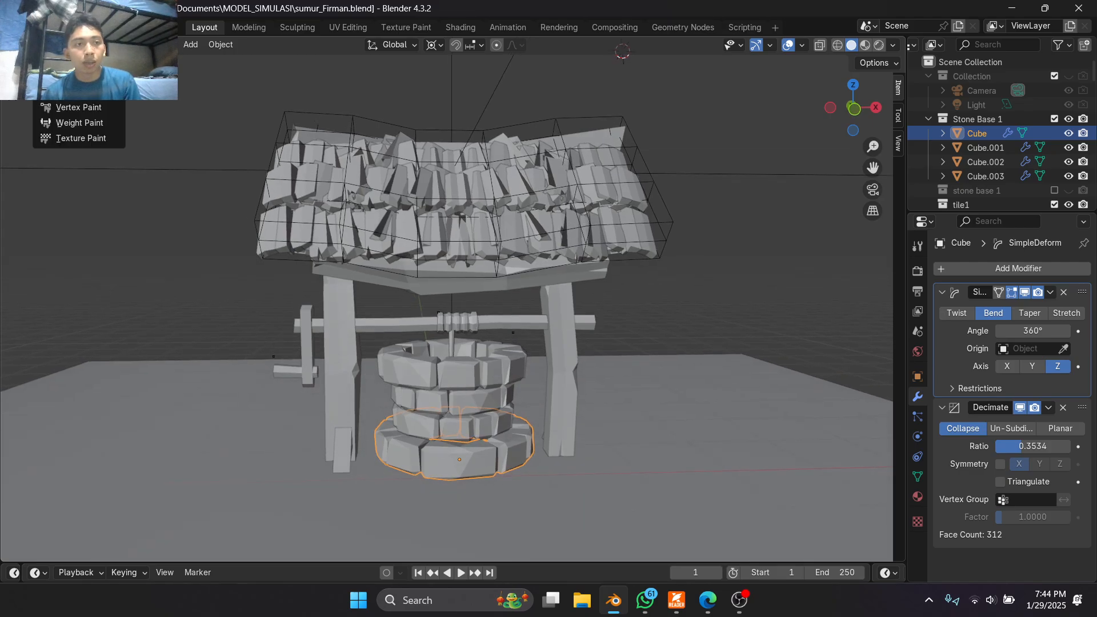
{"action": "key", "text": "Tab"}
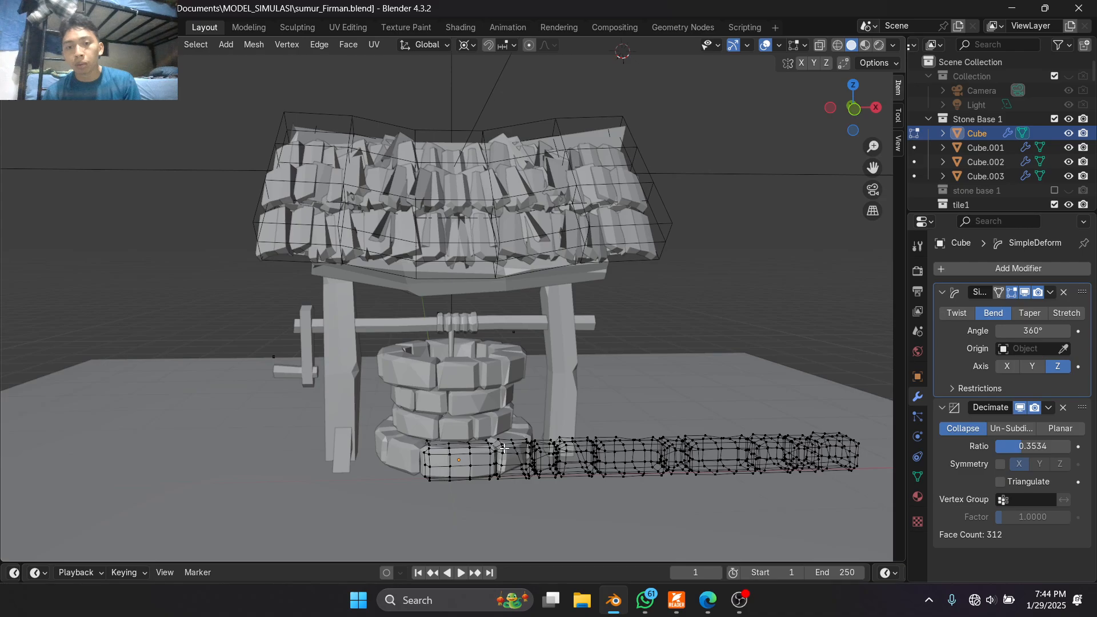
{"action": "middle_click_drag", "start_coordinate": [503, 448], "coordinate": [484, 491]}
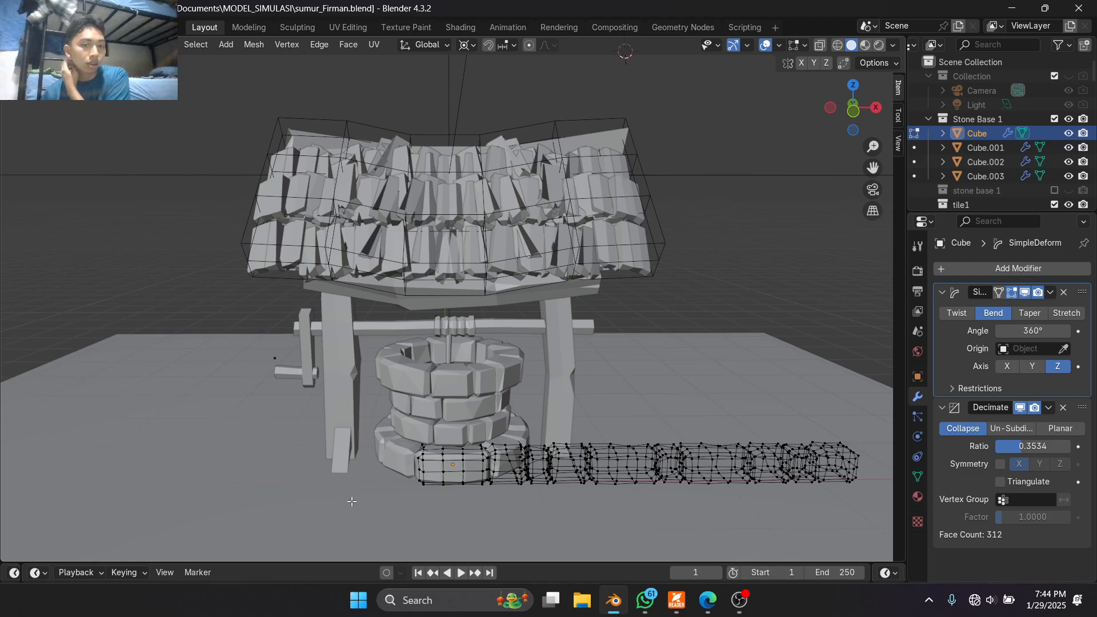
{"action": "key", "text": "Tab"}
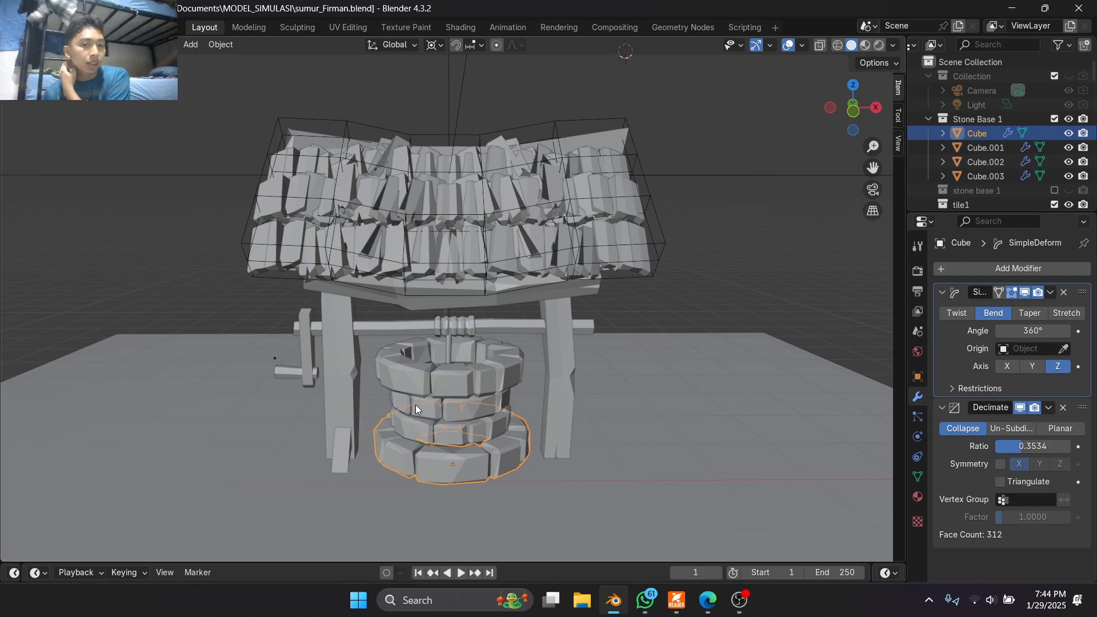
- Inspect the top stone ring in Edit Mode with the Simple Deform's on-cage display off and on, and return to Object Mode
{"action": "left_click", "coordinate": [421, 380]}
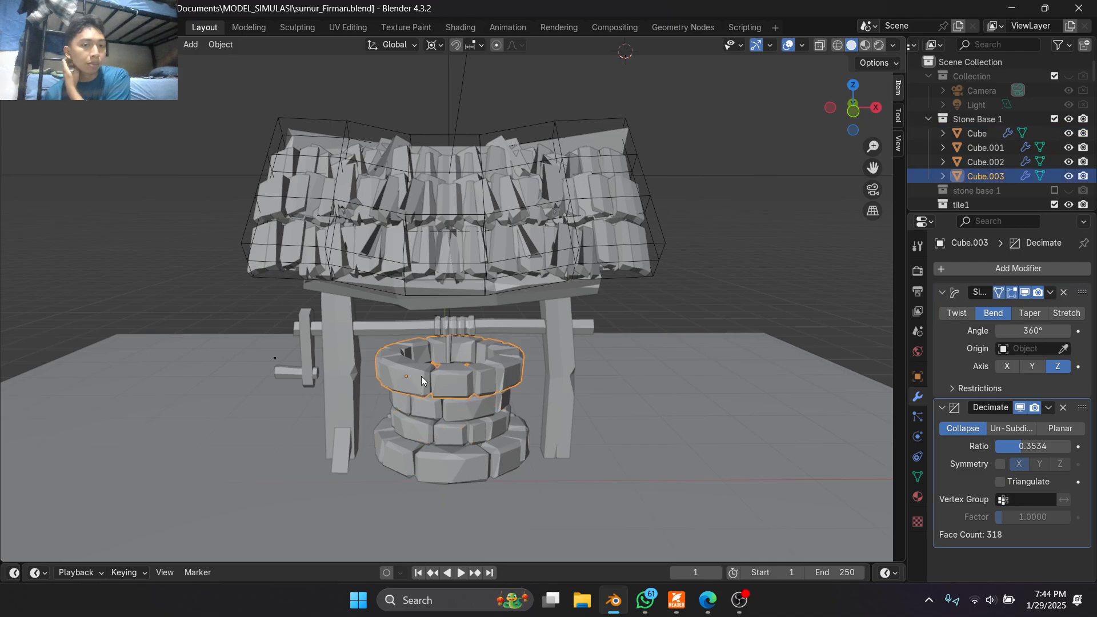
{"action": "left_click", "coordinate": [67, 45]}
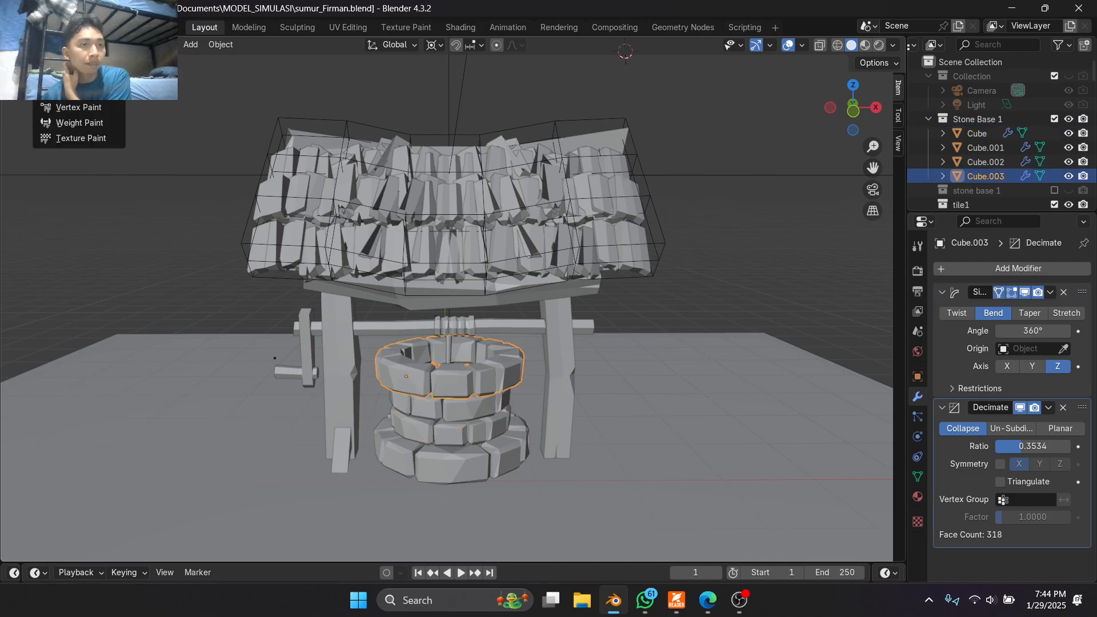
{"action": "left_click", "coordinate": [67, 76]}
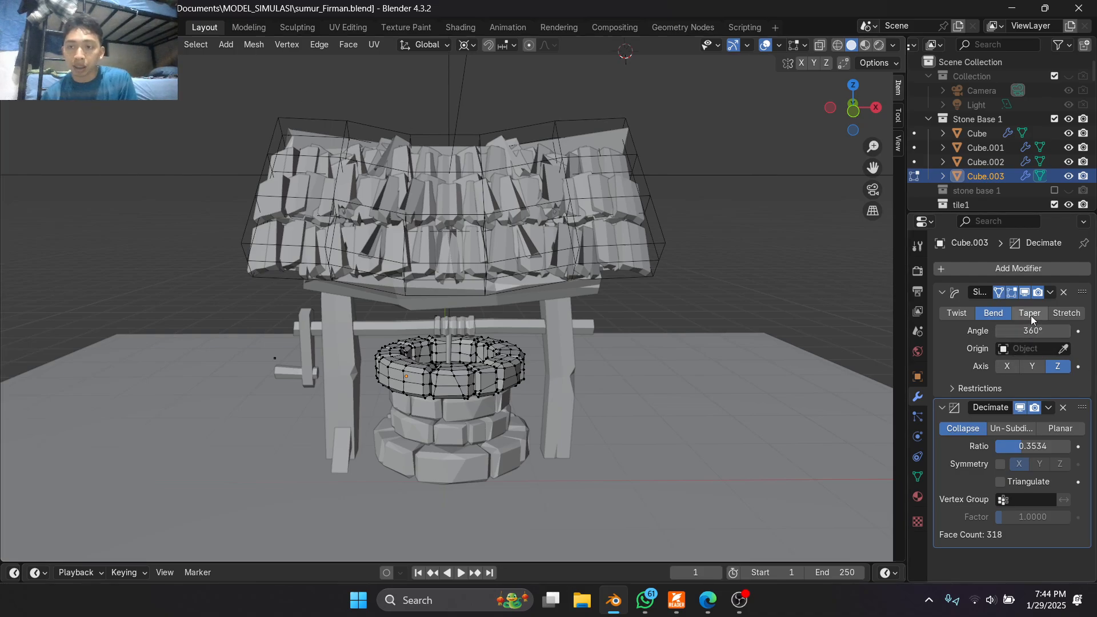
{"action": "left_click", "coordinate": [1000, 292]}
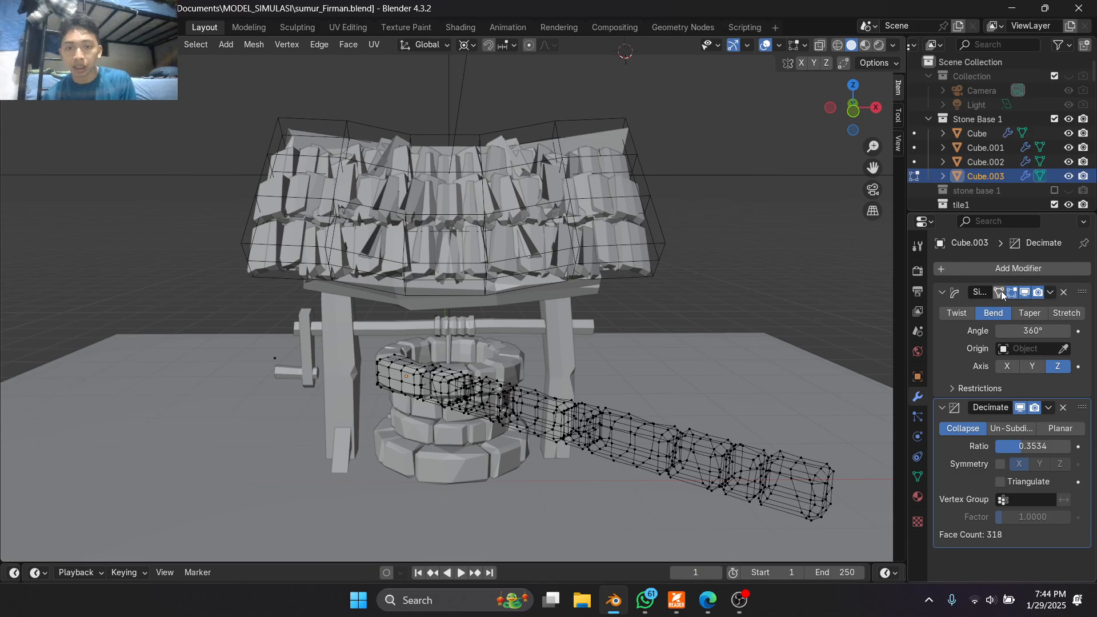
{"action": "left_click", "coordinate": [1000, 292]}
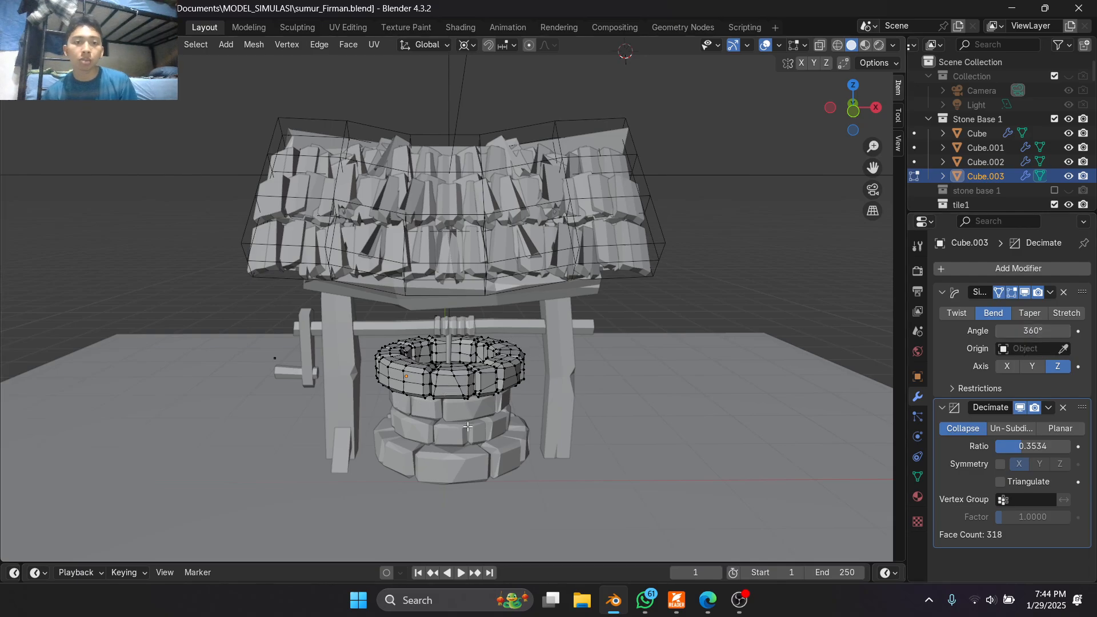
{"action": "middle_click_drag", "start_coordinate": [400, 384], "coordinate": [420, 193]}
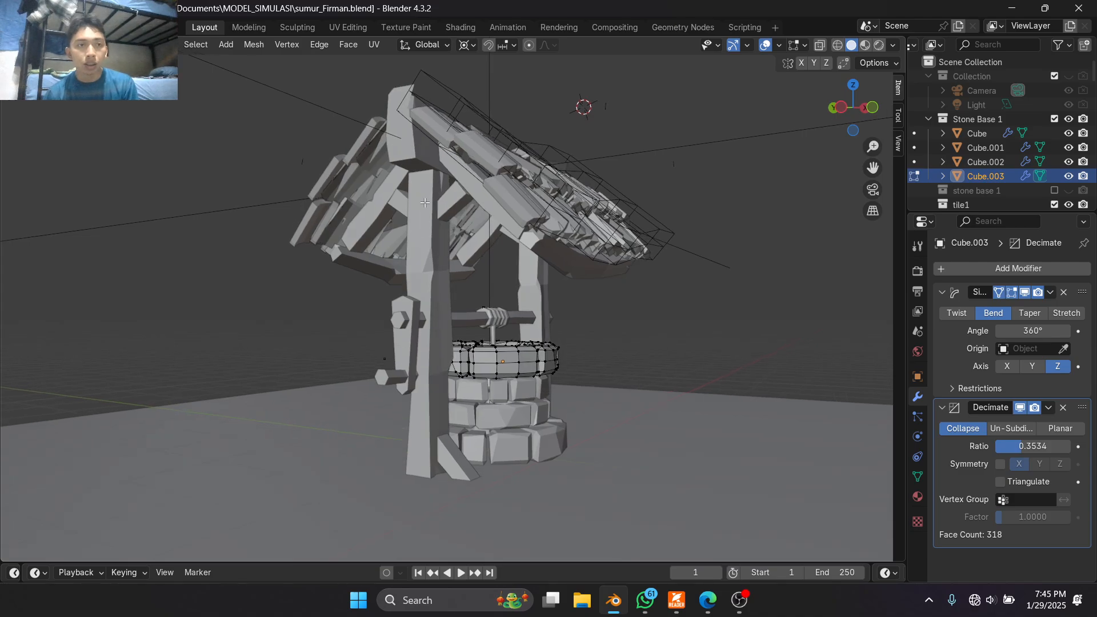
{"action": "key", "text": "Tab"}
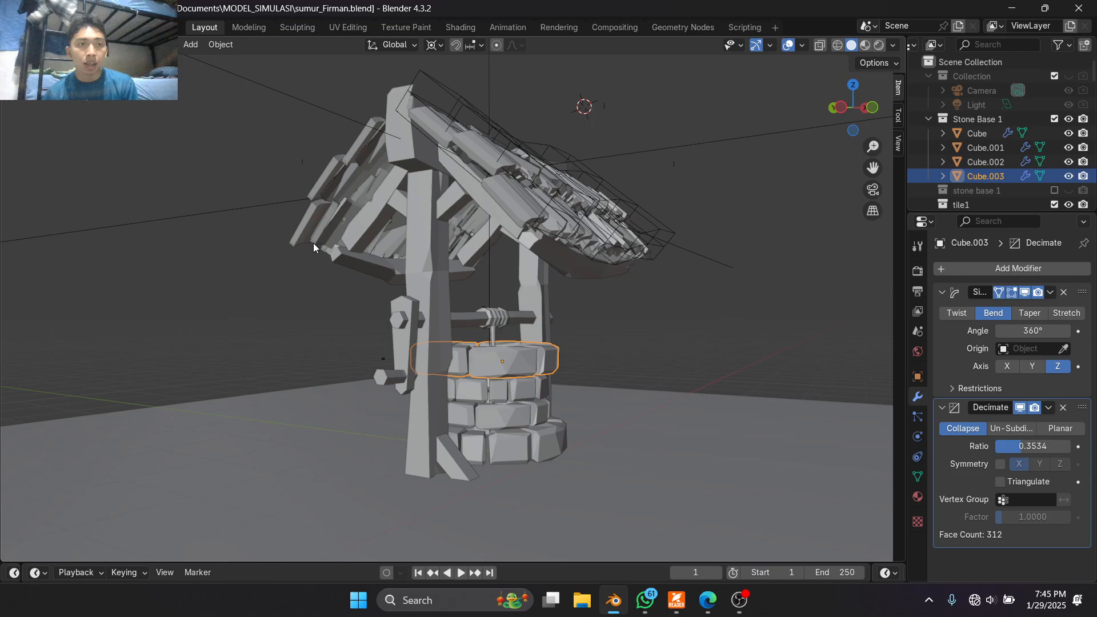
- Select the wooden post beside the crank handle
{"action": "left_click", "coordinate": [426, 252]}
{"action": "middle_click_drag", "start_coordinate": [425, 251], "coordinate": [207, 317]}
{"action": "left_click", "coordinate": [509, 258]}
{"action": "left_click", "coordinate": [426, 286]}
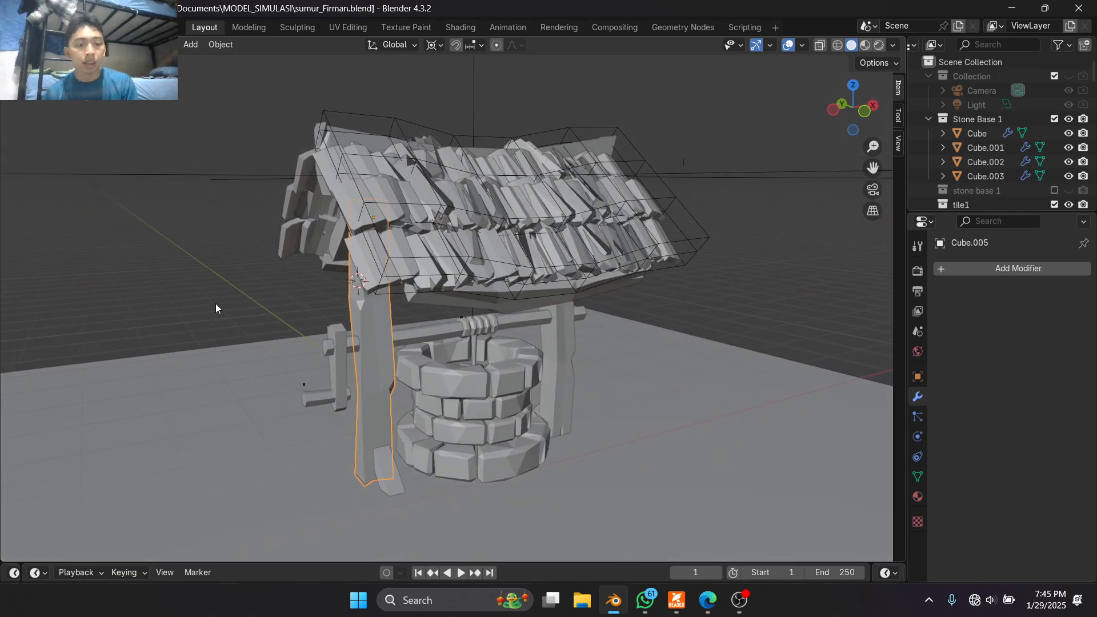
- Look through the mesh primitives available for adding and dismiss the list without adding one
{"action": "key", "text": "shift+a"}
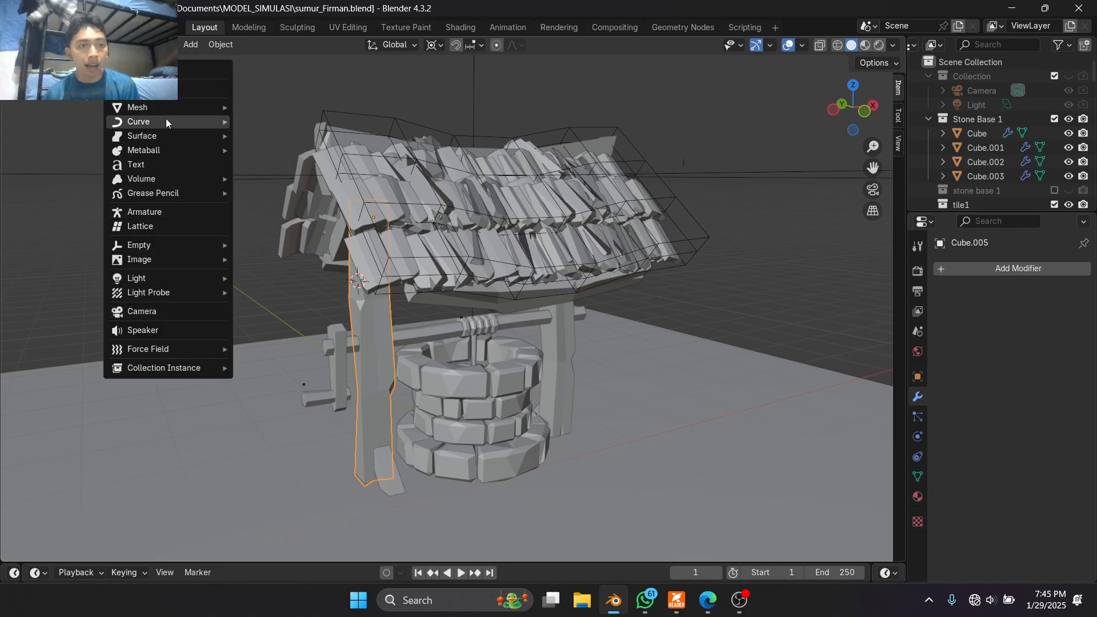
{"action": "mouse_move", "coordinate": [167, 109]}
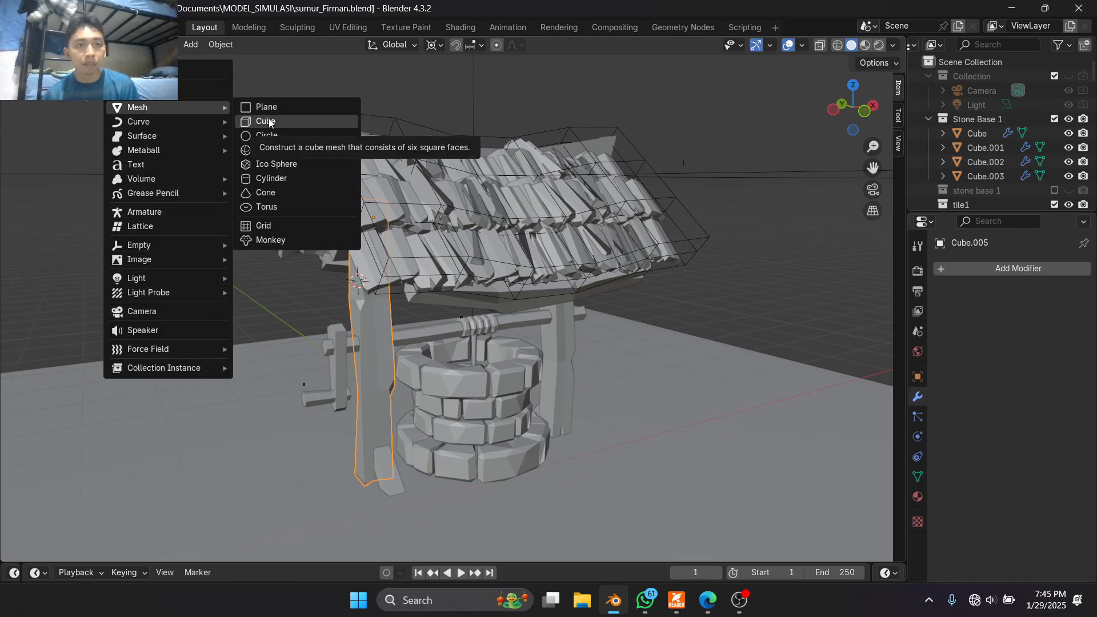
{"action": "left_click", "coordinate": [254, 310]}
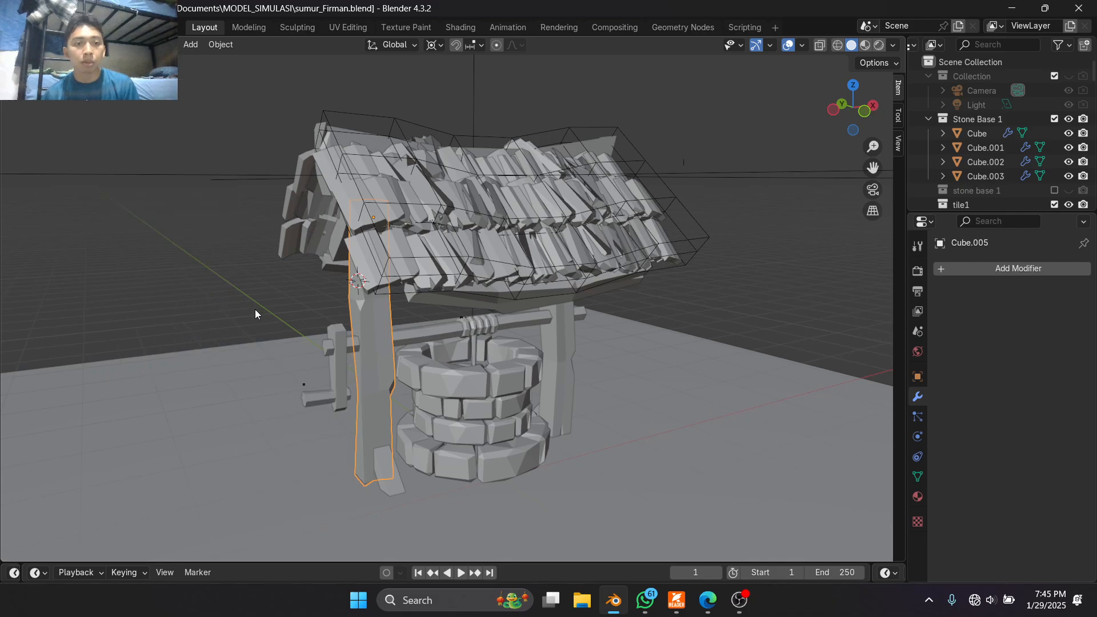
- Deselect the crank-side post and examine the well's posts and roof from several angles and distances
{"action": "middle_click_drag", "start_coordinate": [254, 310], "coordinate": [455, 312]}
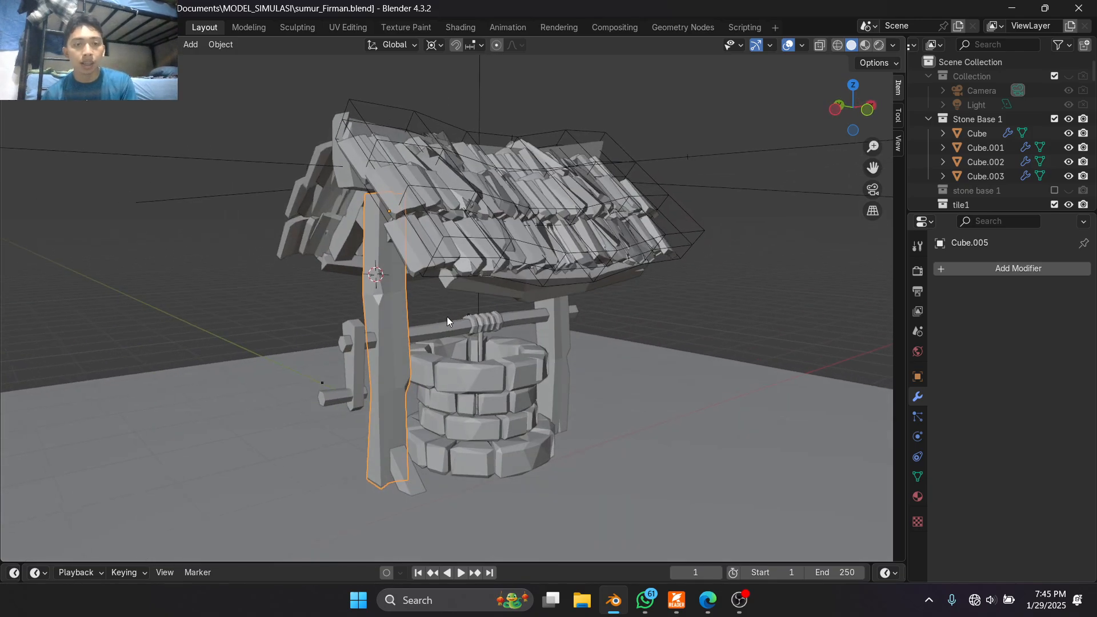
{"action": "middle_click_drag", "start_coordinate": [233, 288], "coordinate": [280, 278]}
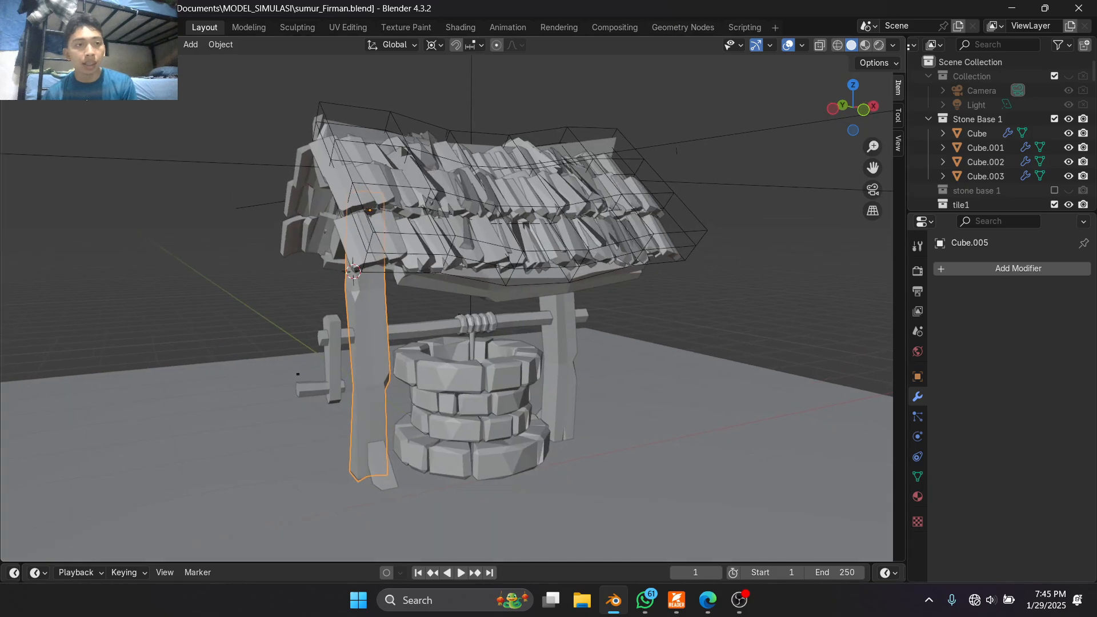
{"action": "left_click", "coordinate": [70, 45]}
{"action": "left_click", "coordinate": [64, 256]}
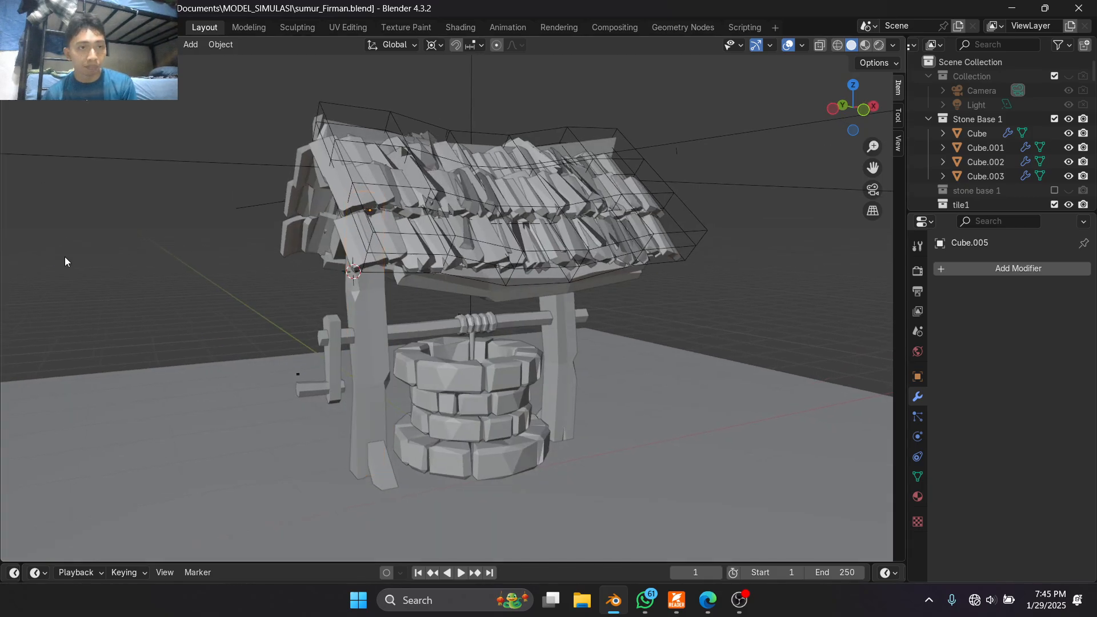
{"action": "middle_click_drag", "start_coordinate": [364, 315], "coordinate": [381, 281]}
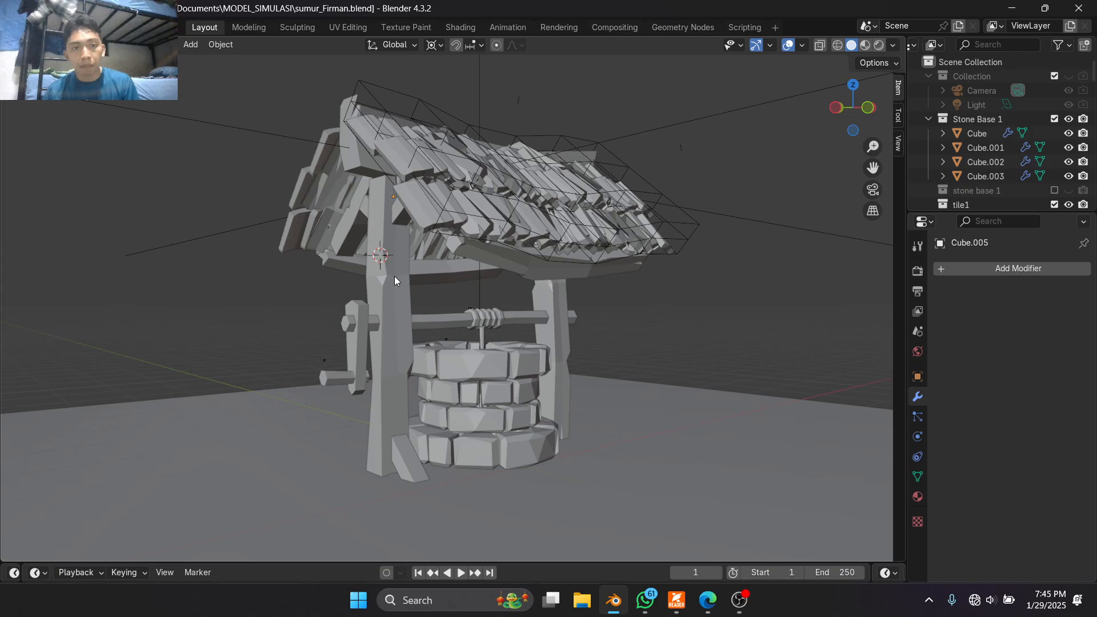
{"action": "scroll", "coordinate": [394, 278], "scroll_direction": "up", "scroll_amount": 4}
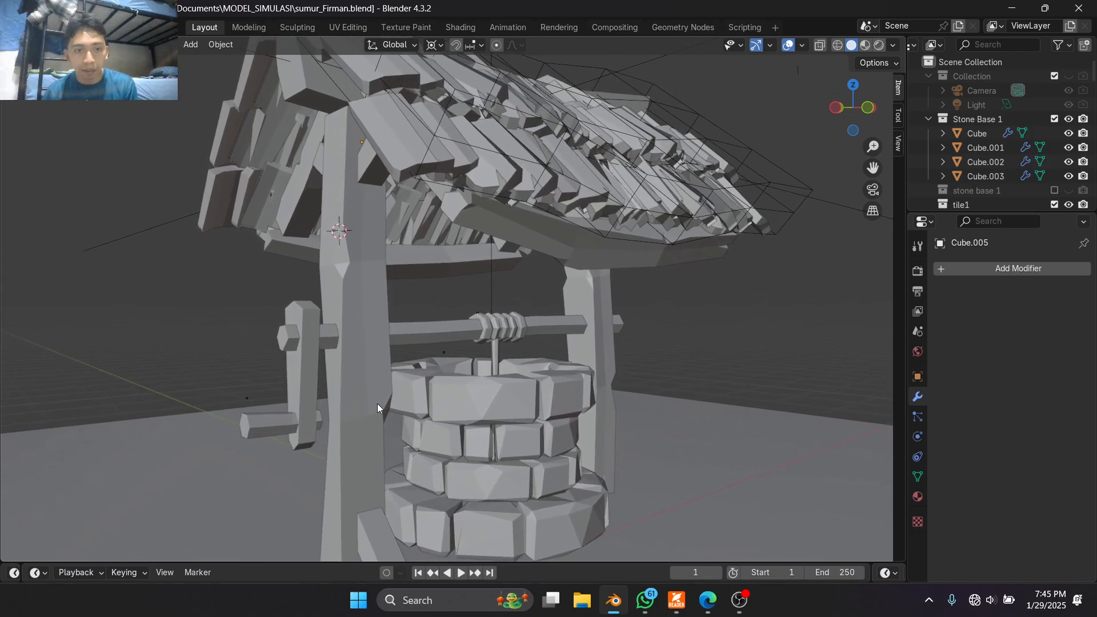
{"action": "scroll", "coordinate": [352, 307], "scroll_direction": "down", "scroll_amount": 3}
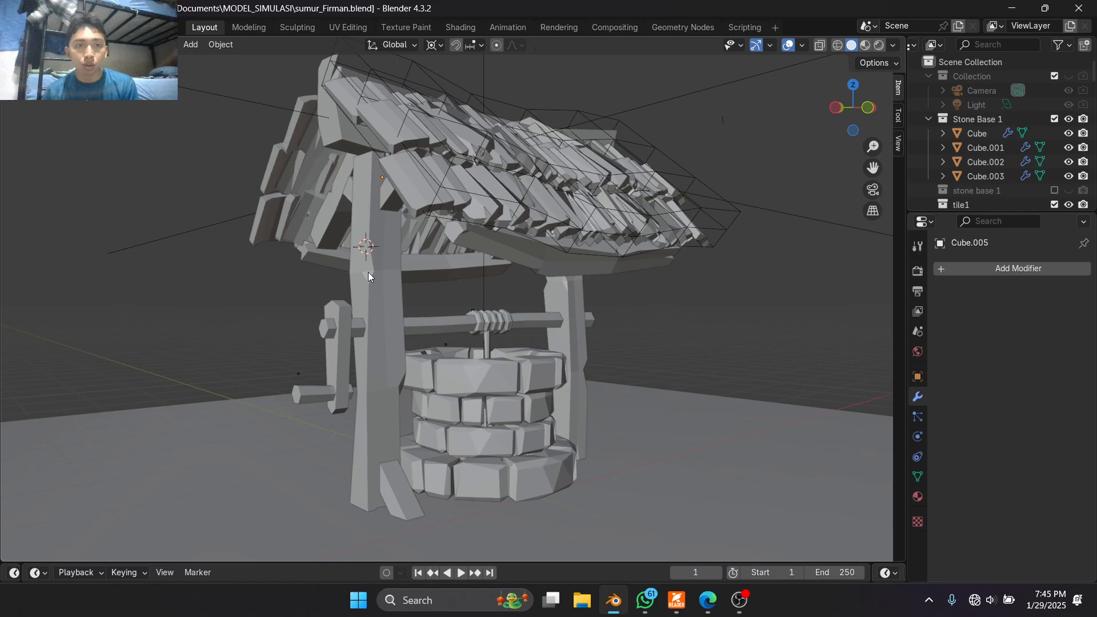
{"action": "scroll", "coordinate": [368, 272], "scroll_direction": "up", "scroll_amount": 2}
{"action": "scroll", "coordinate": [183, 69], "scroll_direction": "down", "scroll_amount": 7}
{"action": "scroll", "coordinate": [172, 69], "scroll_direction": "up", "scroll_amount": 6}
- Inspect the crank-side post's mesh in Edit Mode from several sides and return to Object Mode
{"action": "left_click", "coordinate": [69, 44]}
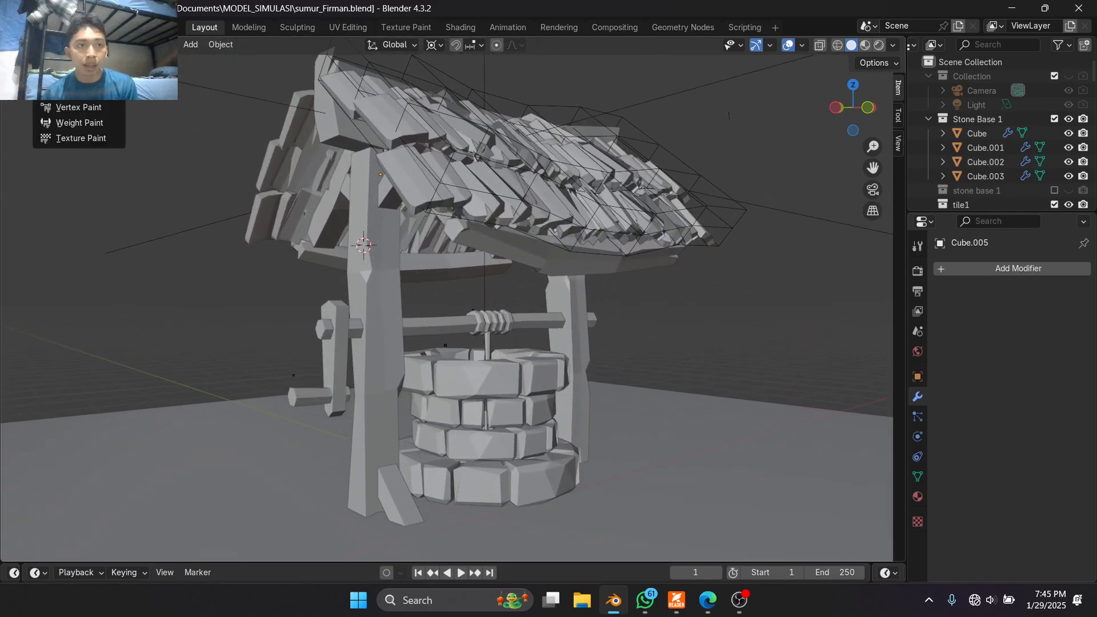
{"action": "left_click", "coordinate": [74, 77]}
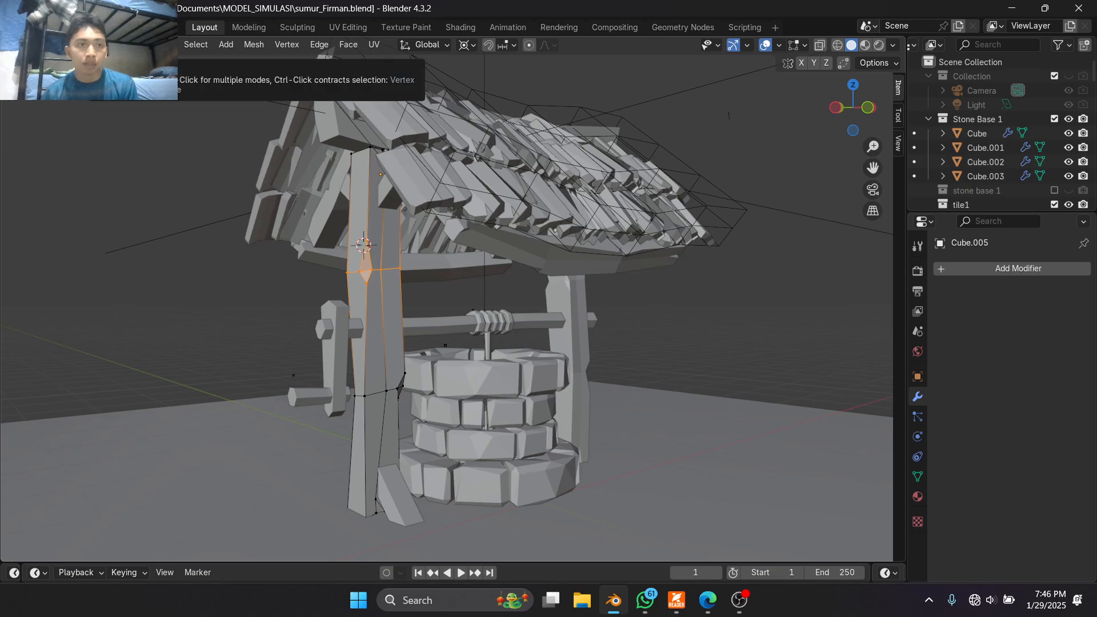
{"action": "left_click", "coordinate": [68, 44]}
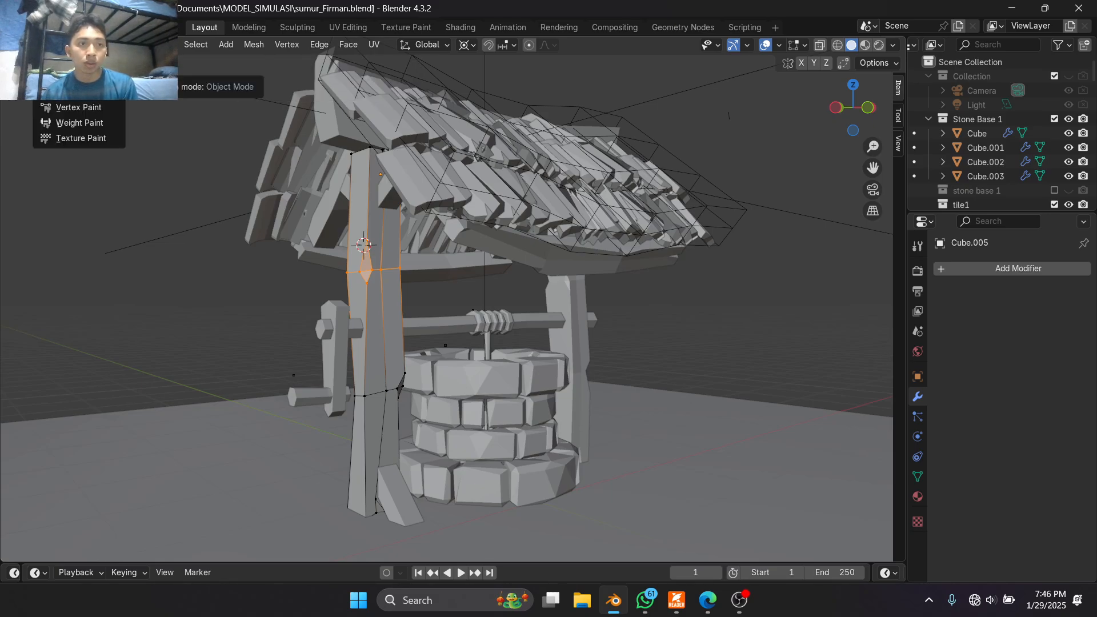
{"action": "middle_click_drag", "start_coordinate": [366, 263], "coordinate": [376, 266]}
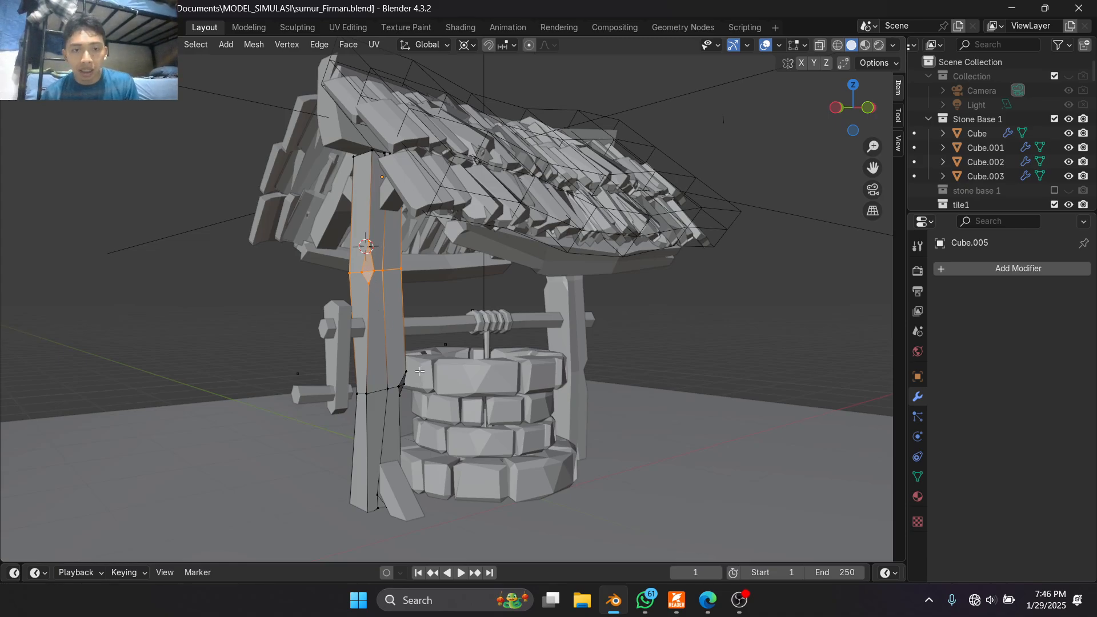
{"action": "middle_click_drag", "start_coordinate": [420, 372], "coordinate": [503, 267]}
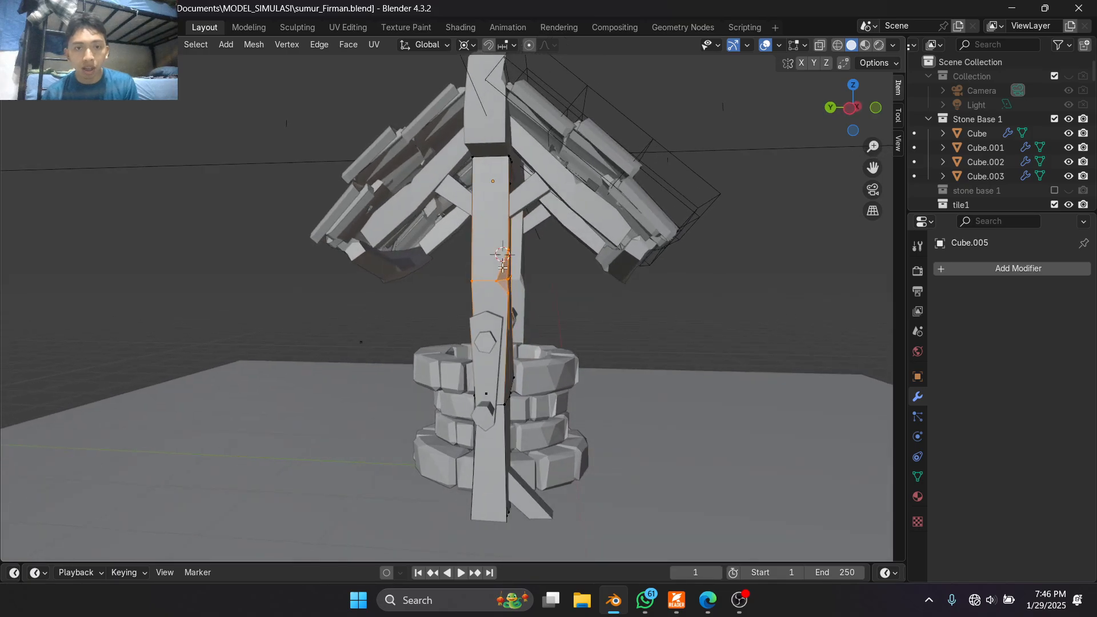
{"action": "left_click", "coordinate": [57, 44]}
{"action": "left_click", "coordinate": [63, 63]}
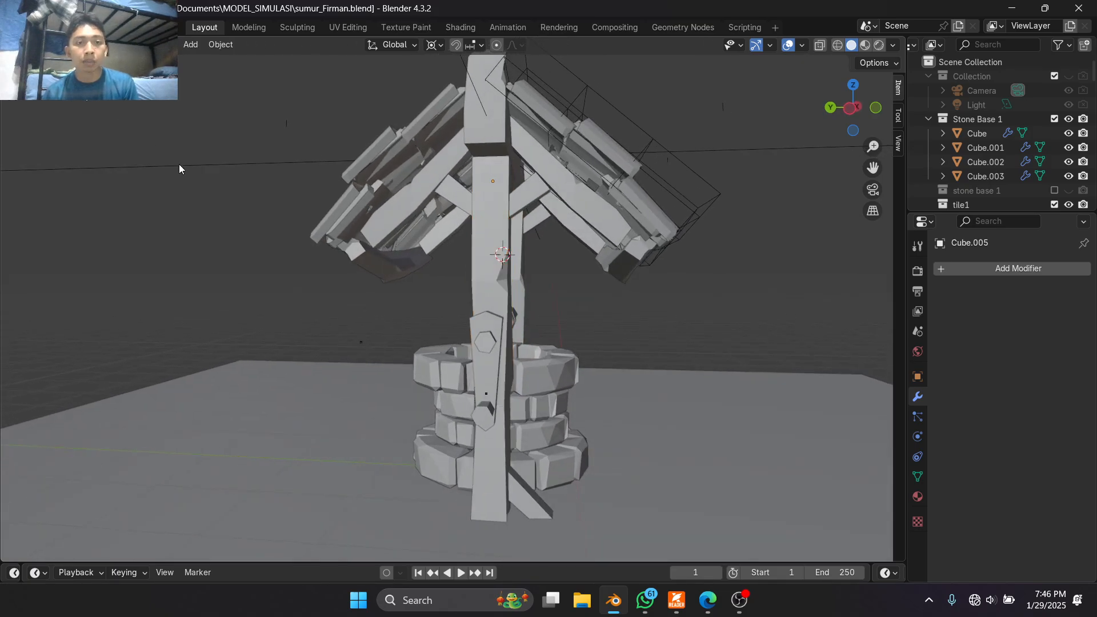
- Examine the whole well from the front and from beneath the roof edge
{"action": "middle_click_drag", "start_coordinate": [179, 166], "coordinate": [338, 260]}
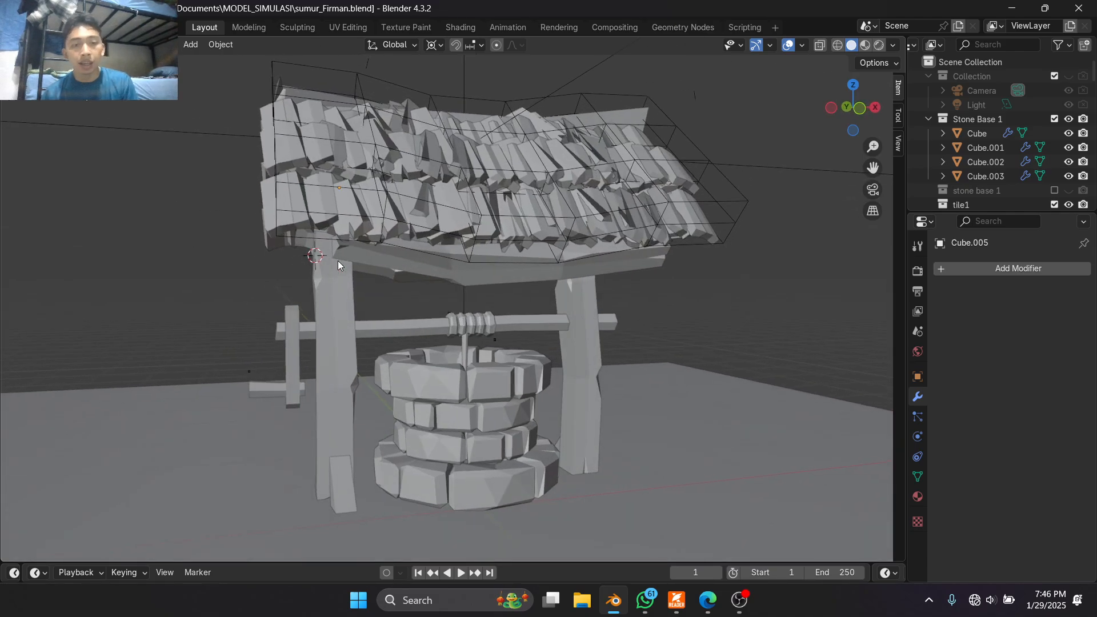
{"action": "key", "text": "KP_1"}
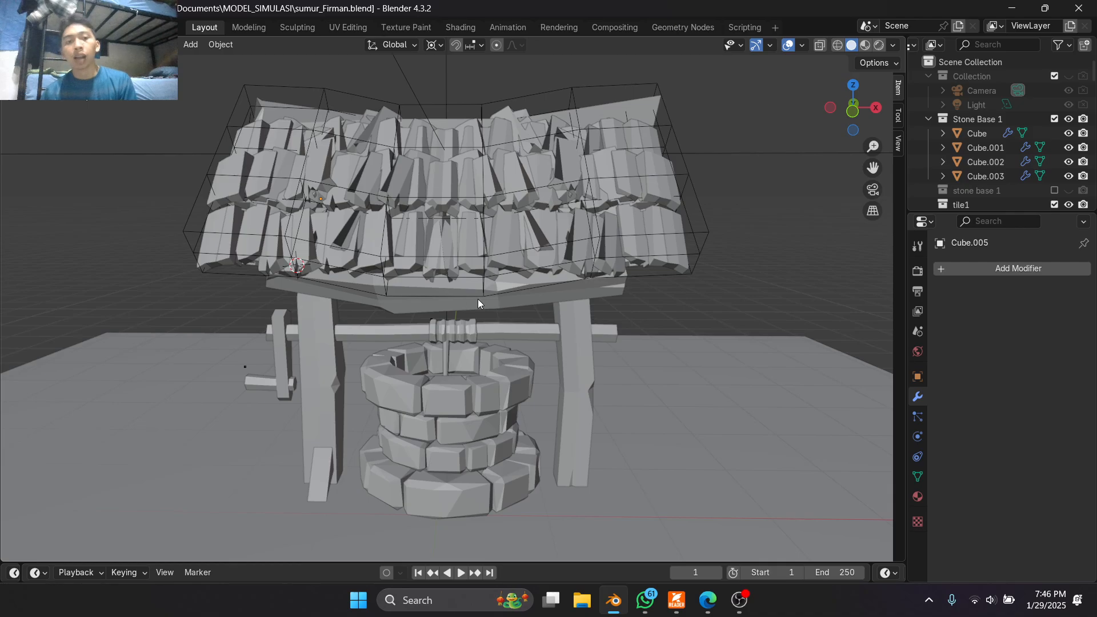
{"action": "middle_click_drag", "start_coordinate": [477, 299], "coordinate": [412, 235]}
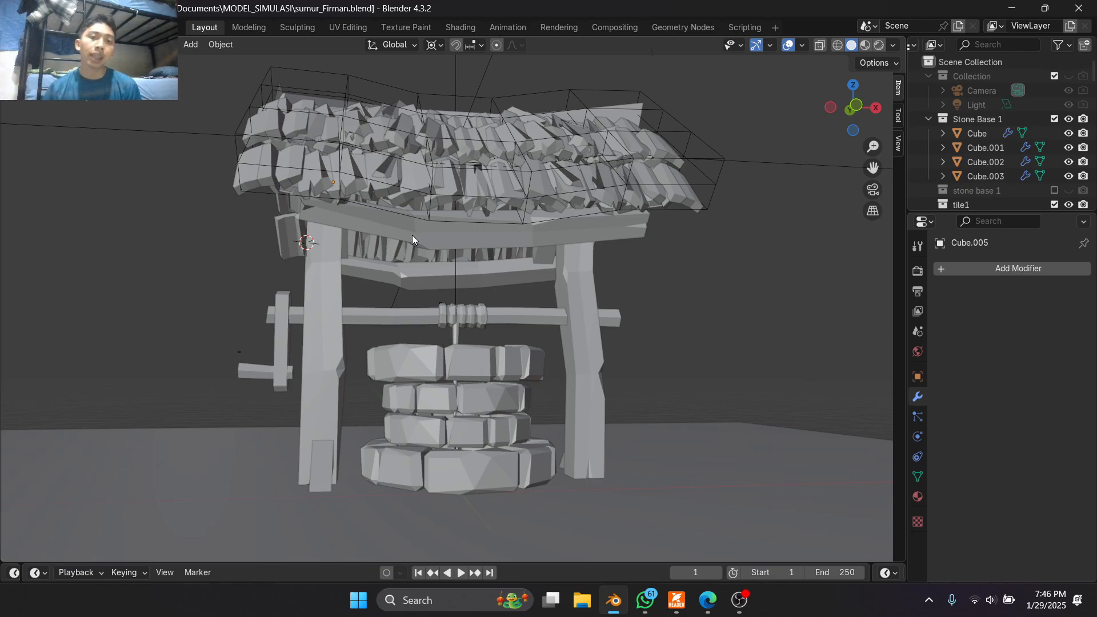
- Select Cube.005, Cube.004, Cube.006, Cube.008 and Cube.009 one after another to identify which part of the well each one is
{"action": "middle_click_drag", "start_coordinate": [479, 201], "coordinate": [350, 214]}
{"action": "scroll", "coordinate": [950, 155], "scroll_direction": "down", "scroll_amount": 3}
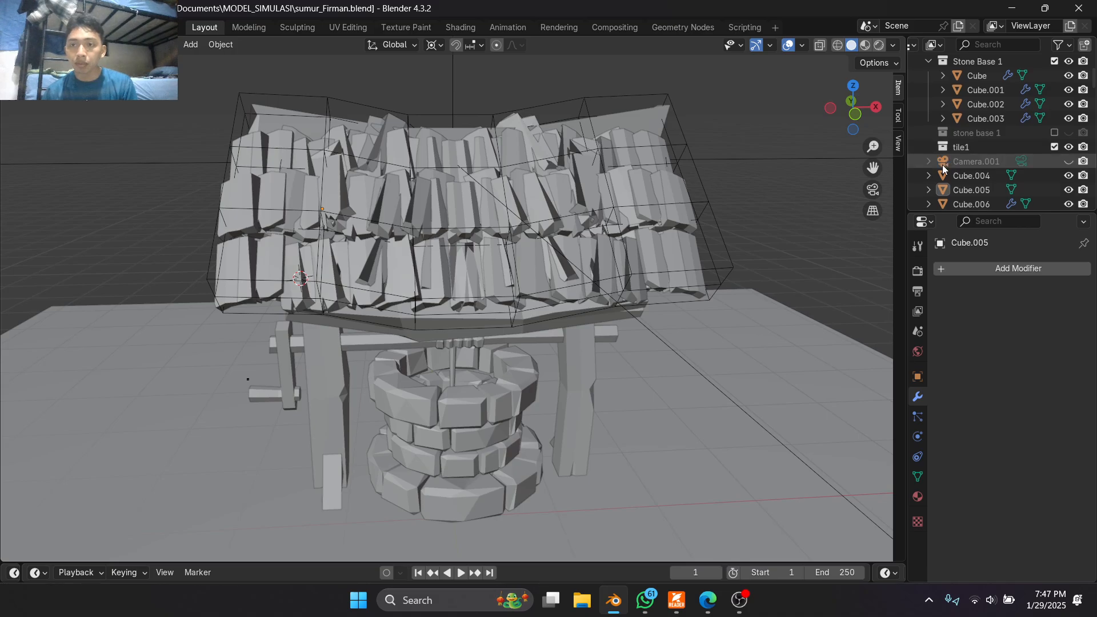
{"action": "scroll", "coordinate": [948, 145], "scroll_direction": "down", "scroll_amount": 3}
{"action": "left_click", "coordinate": [951, 131]}
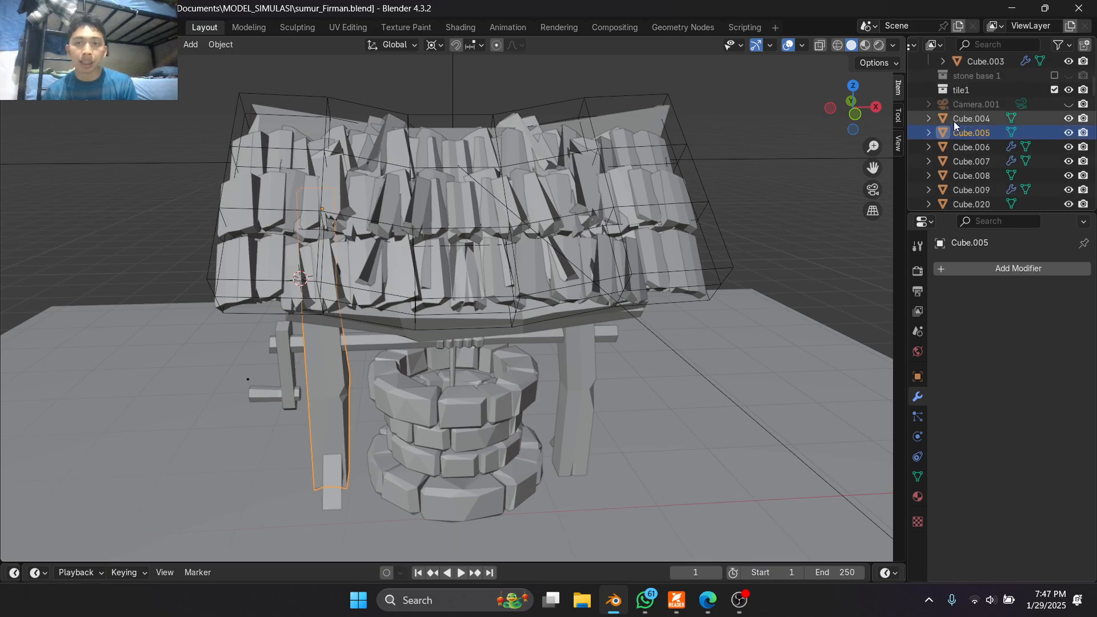
{"action": "left_click", "coordinate": [954, 122]}
{"action": "left_click", "coordinate": [955, 147]}
{"action": "left_click", "coordinate": [960, 175]}
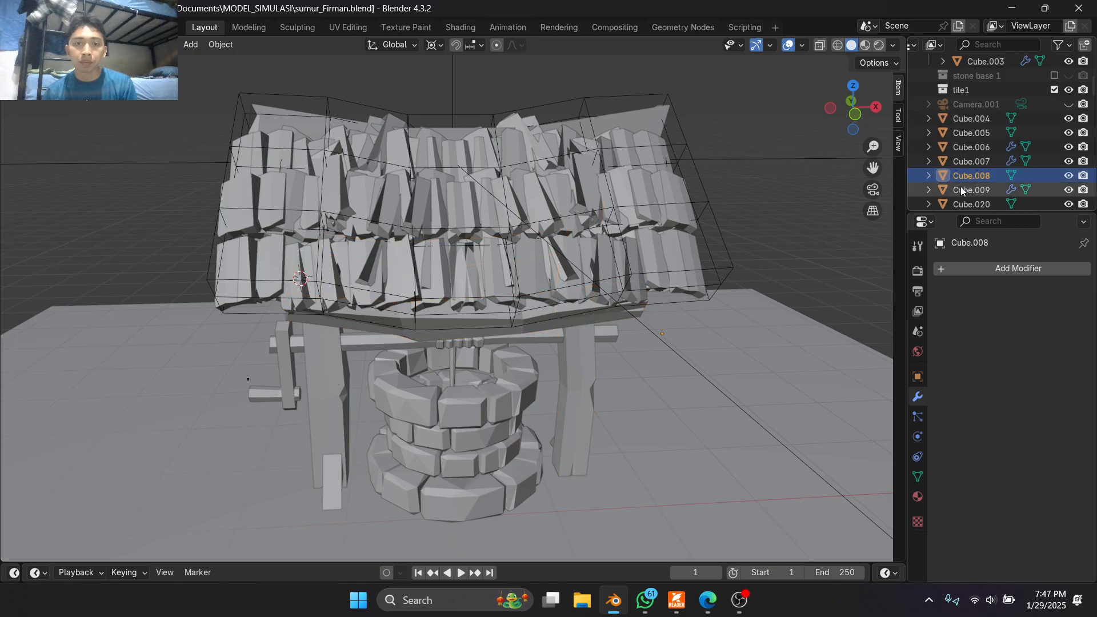
{"action": "left_click", "coordinate": [962, 189]}
{"action": "middle_click_drag", "start_coordinate": [786, 195], "coordinate": [716, 208]}
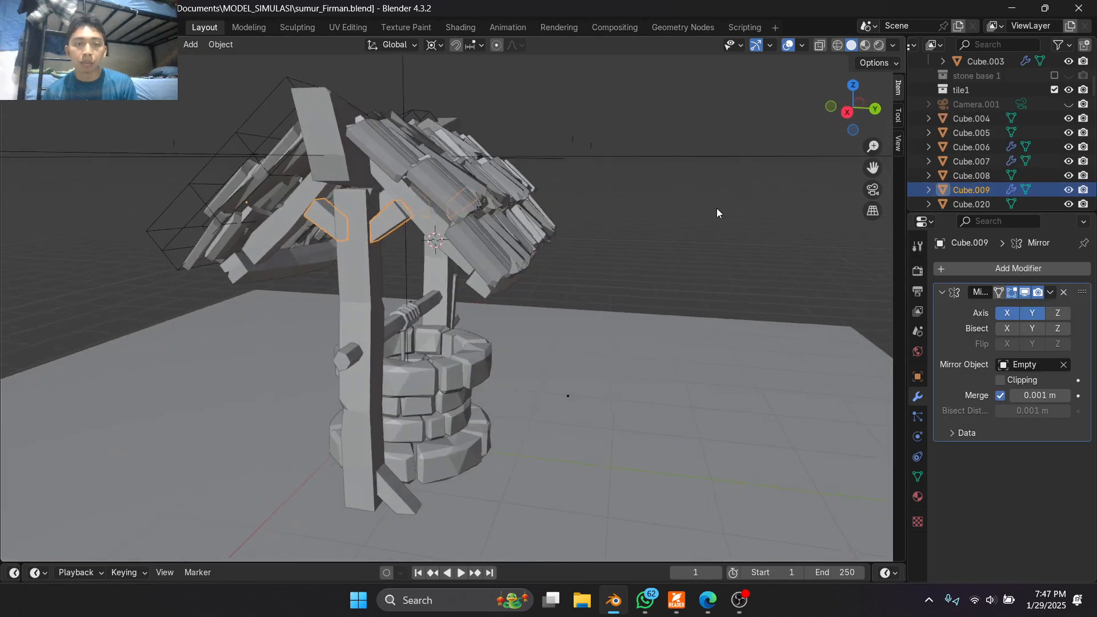
- Select the tile1 collection and examine the roof tiles from both ends, the front and above
{"action": "scroll", "coordinate": [986, 183], "scroll_direction": "down", "scroll_amount": 2}
{"action": "scroll", "coordinate": [985, 165], "scroll_direction": "up", "scroll_amount": 5}
{"action": "left_click", "coordinate": [968, 125]}
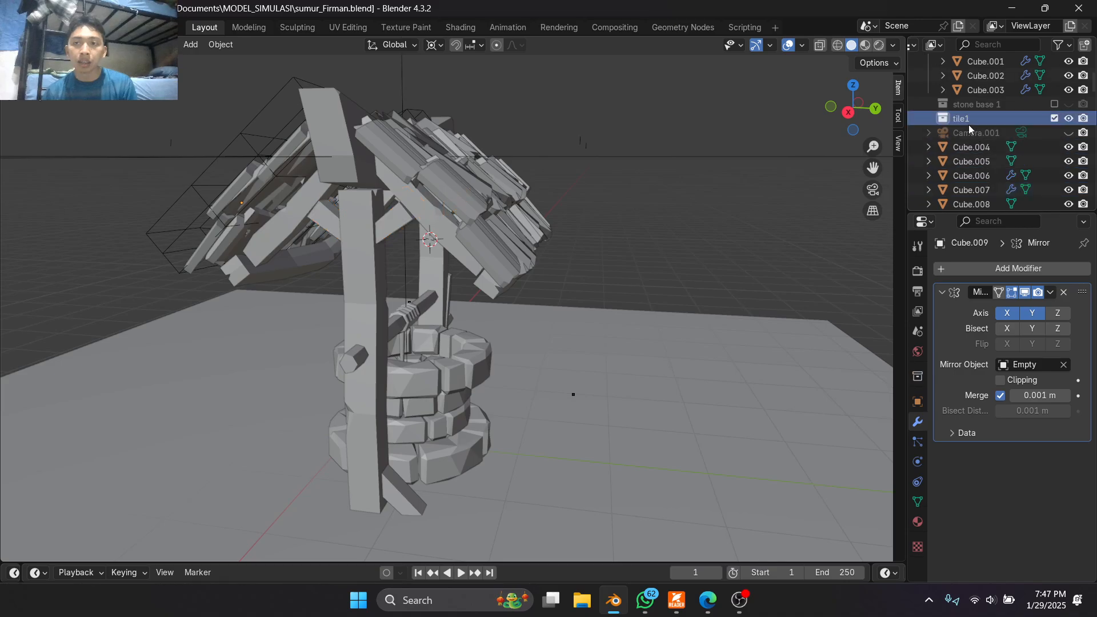
{"action": "middle_click_drag", "start_coordinate": [189, 138], "coordinate": [347, 232]}
{"action": "middle_click_drag", "start_coordinate": [219, 109], "coordinate": [347, 190]}
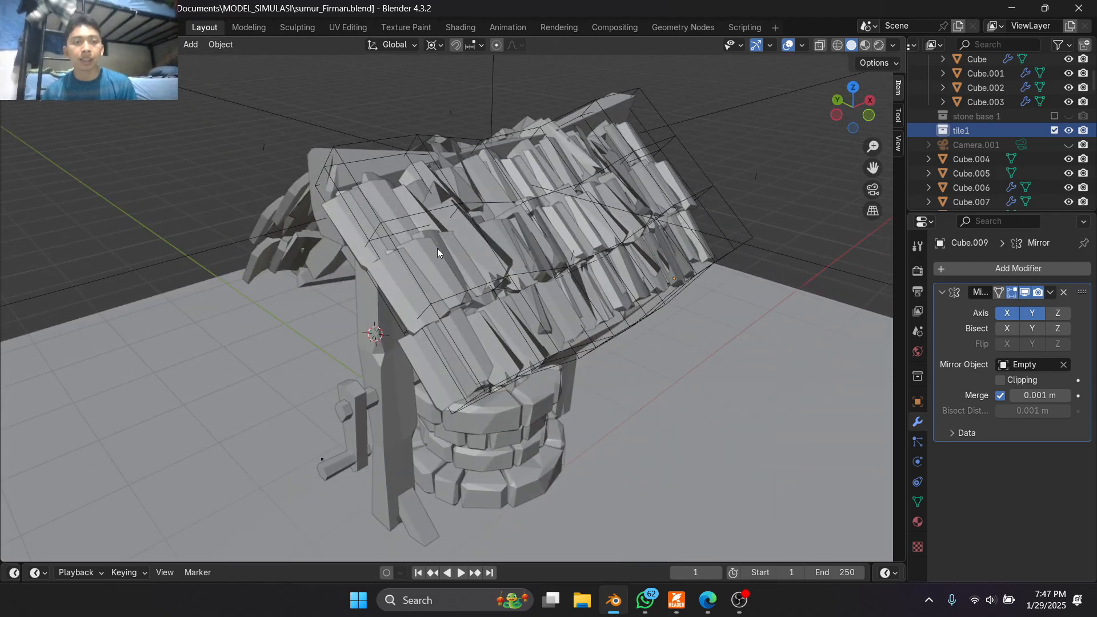
{"action": "middle_click_drag", "start_coordinate": [354, 225], "coordinate": [414, 108]}
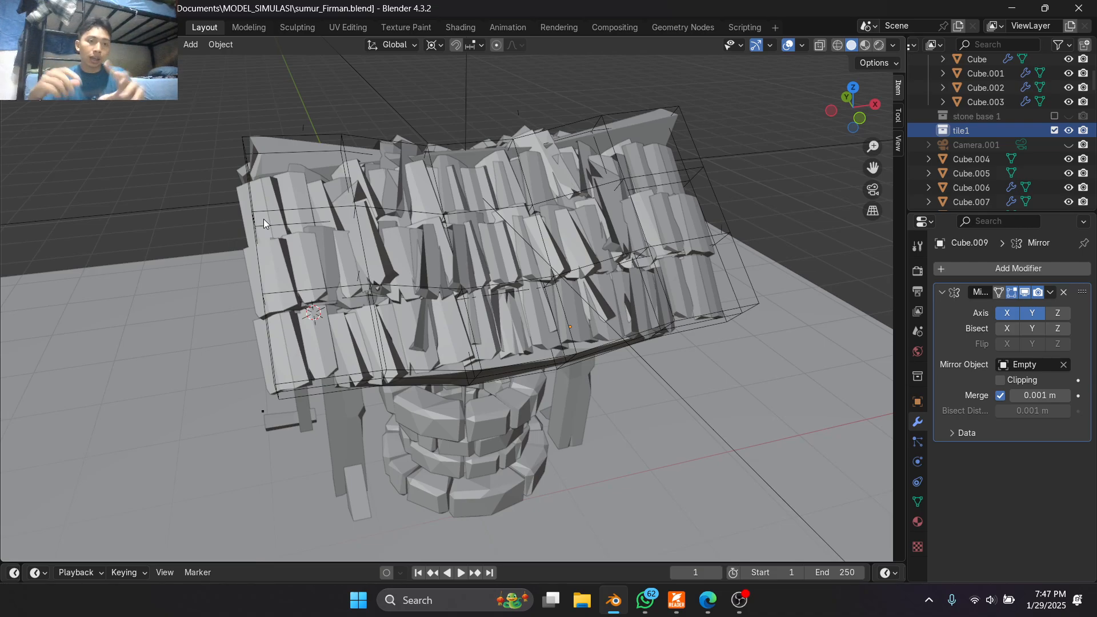
{"action": "middle_click_drag", "start_coordinate": [263, 223], "coordinate": [301, 148]}
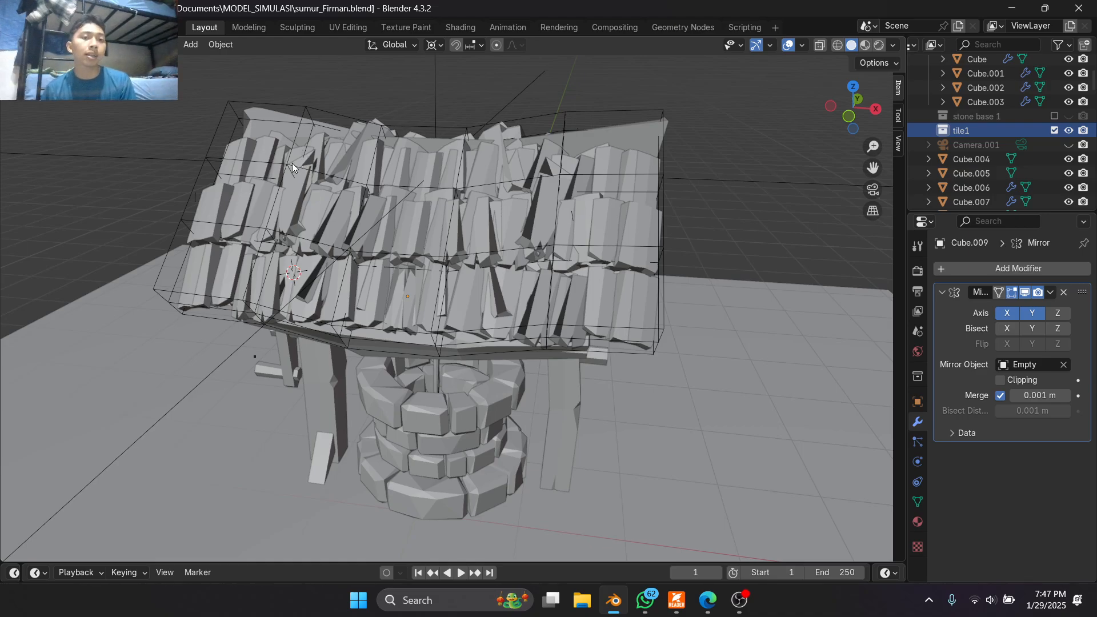
{"action": "middle_click_drag", "start_coordinate": [293, 163], "coordinate": [376, 226]}
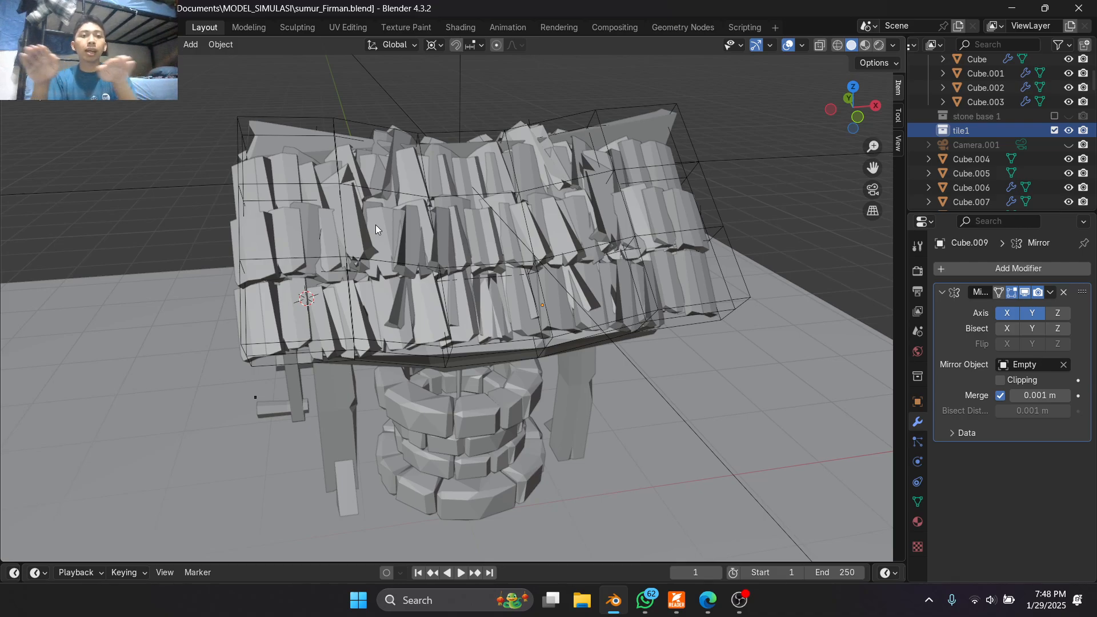
{"action": "middle_click_drag", "start_coordinate": [376, 224], "coordinate": [521, 253]}
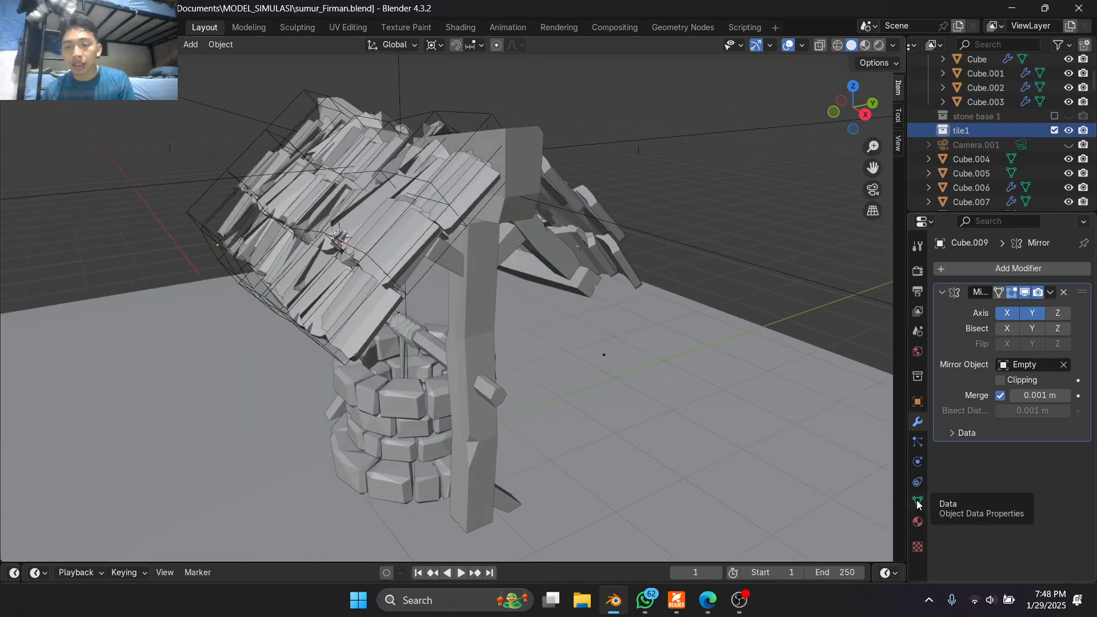
{"action": "middle_click_drag", "start_coordinate": [368, 285], "coordinate": [331, 352]}
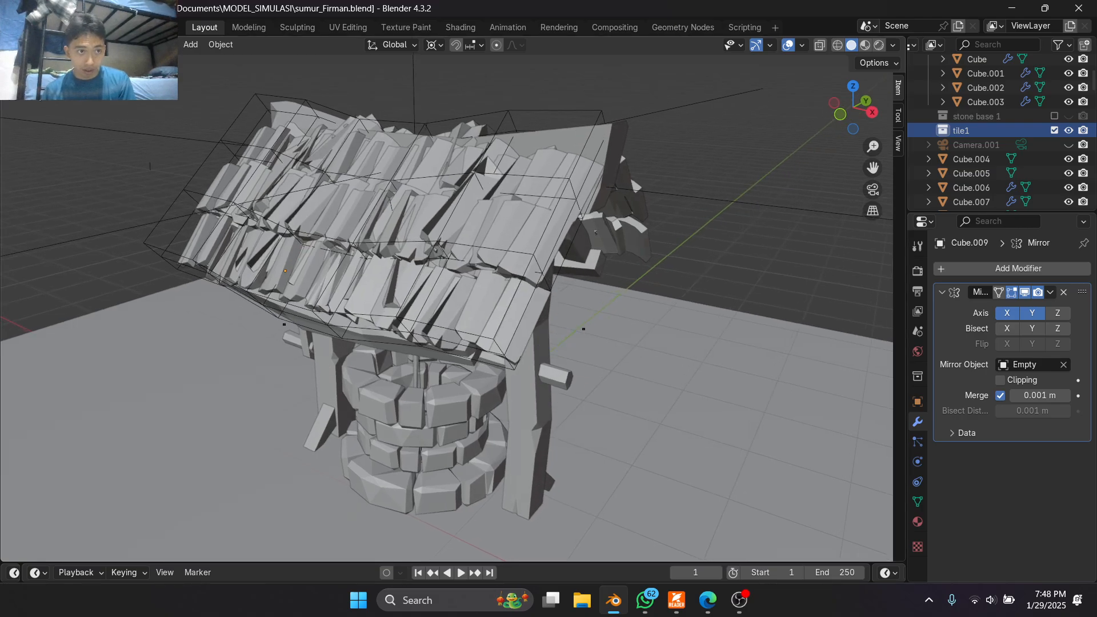
- Show the viewport tools, enter Edit Mode on the roof brace Cube.009 and display its mesh data properties
{"action": "key", "text": "t"}
{"action": "middle_click_drag", "start_coordinate": [224, 251], "coordinate": [240, 248]}
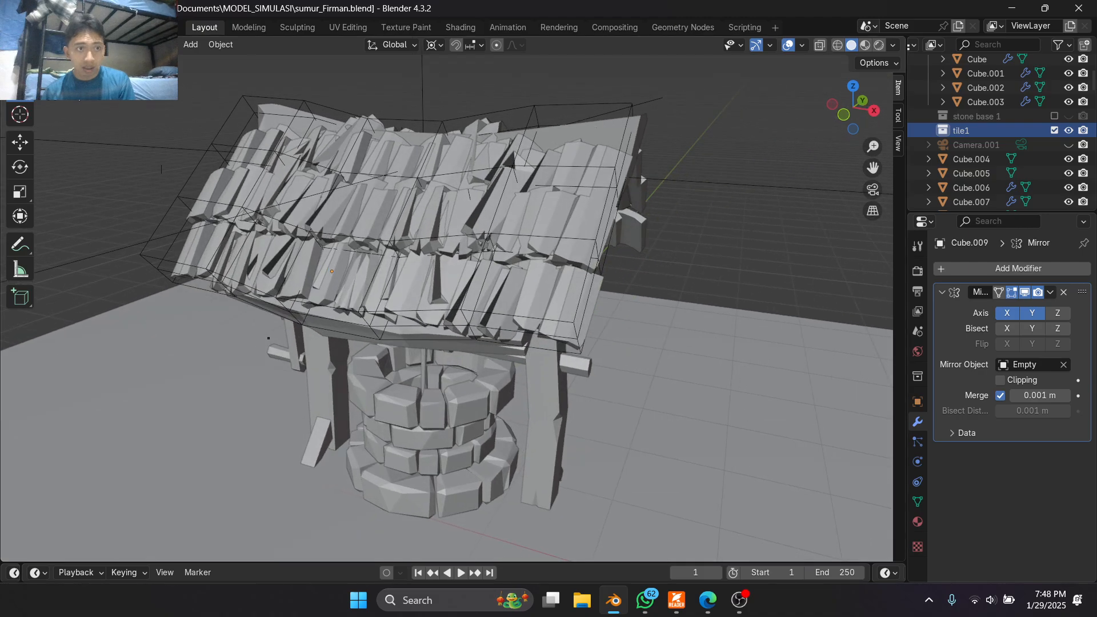
{"action": "left_click", "coordinate": [72, 44]}
{"action": "left_click", "coordinate": [72, 76]}
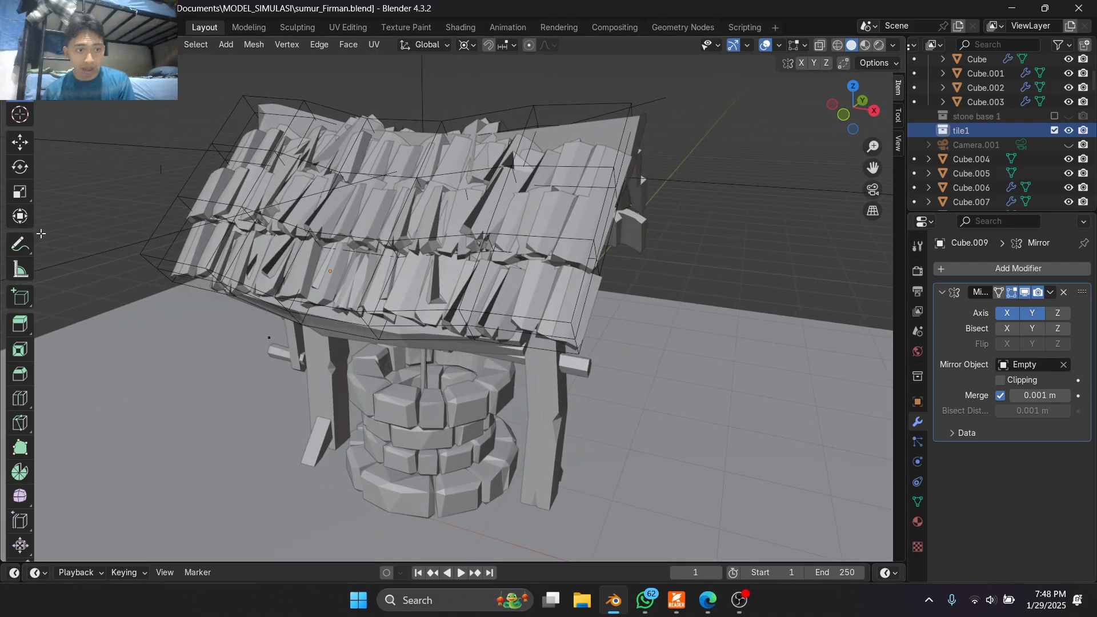
{"action": "scroll", "coordinate": [34, 235], "scroll_direction": "down", "scroll_amount": 2}
{"action": "left_click", "coordinate": [919, 503]}
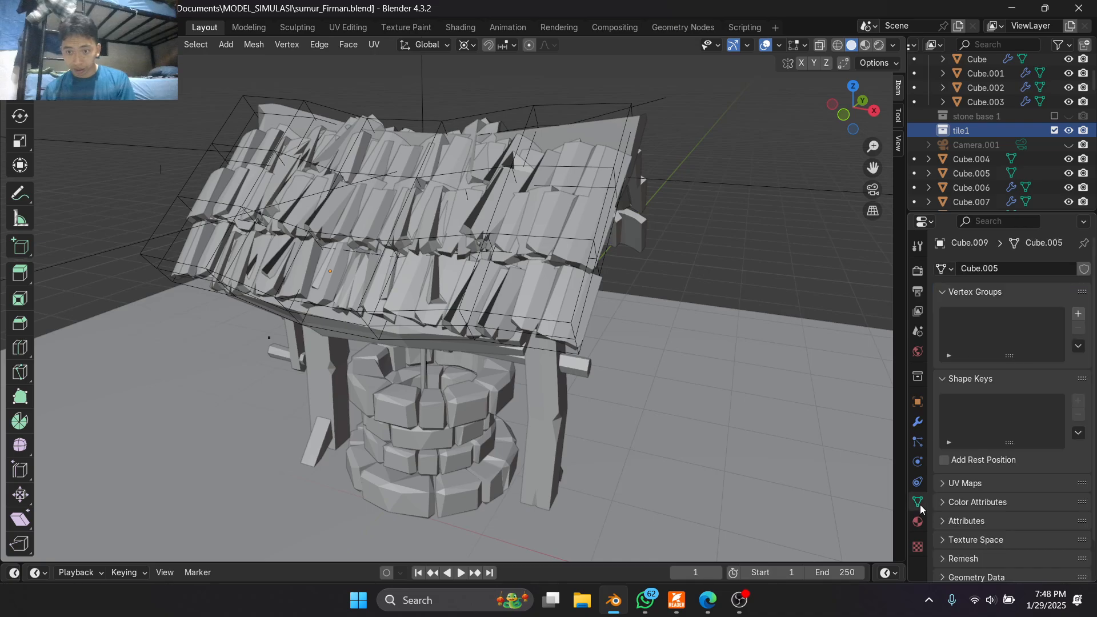
- Look through the Edit Mode tools, view the well from its end and return to Object Mode
{"action": "mouse_move", "coordinate": [346, 197]}
{"action": "middle_mouse_down"}
{"action": "mouse_move", "coordinate": [257, 192]}
{"action": "mouse_move", "coordinate": [337, 204]}
{"action": "middle_mouse_up"}
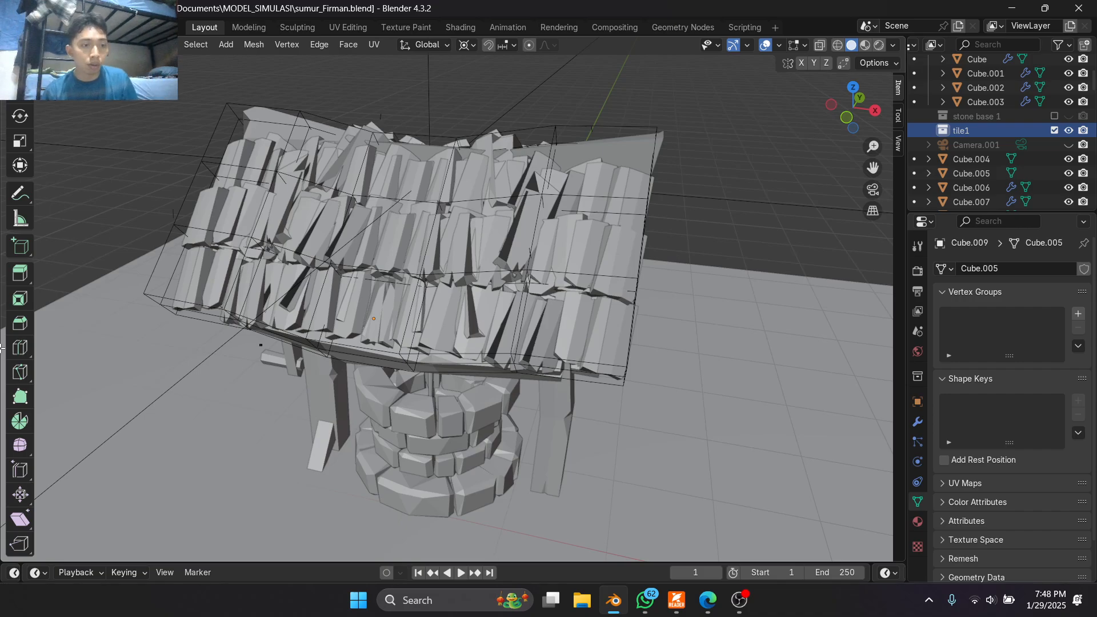
{"action": "scroll", "coordinate": [24, 459], "scroll_direction": "up", "scroll_amount": 2}
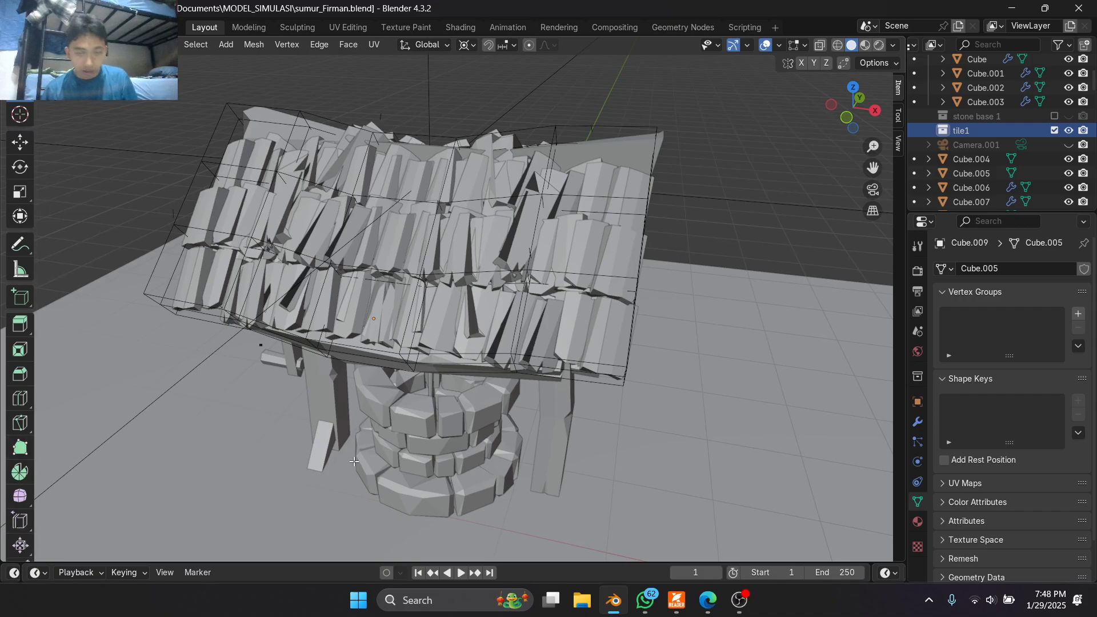
{"action": "scroll", "coordinate": [457, 474], "scroll_direction": "down", "scroll_amount": 6}
{"action": "scroll", "coordinate": [501, 369], "scroll_direction": "up", "scroll_amount": 5}
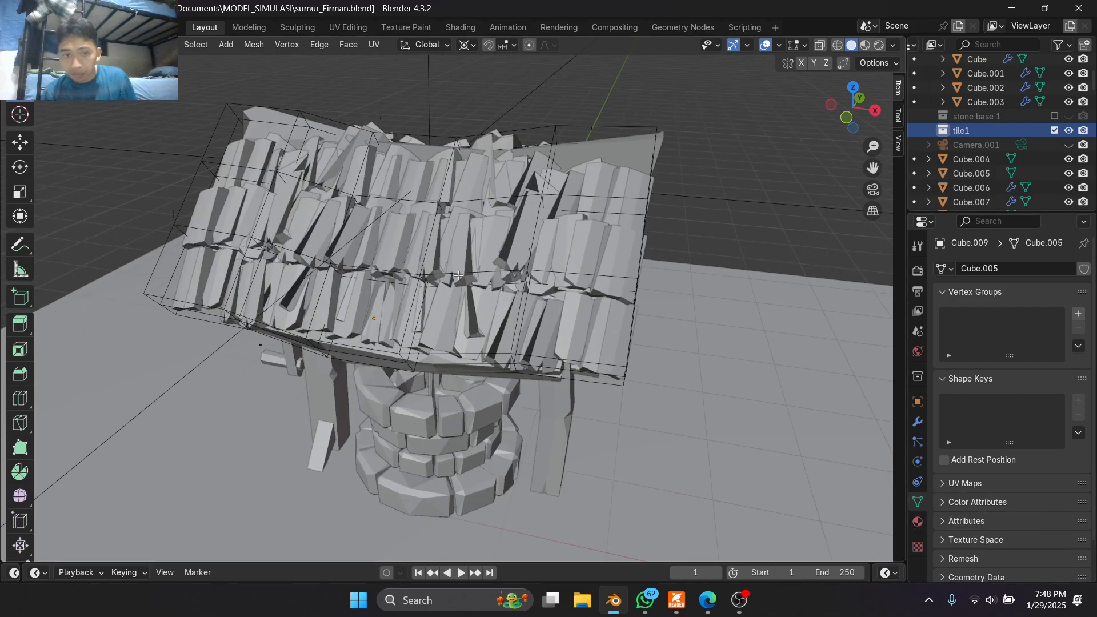
{"action": "middle_click_drag", "start_coordinate": [574, 290], "coordinate": [339, 201]}
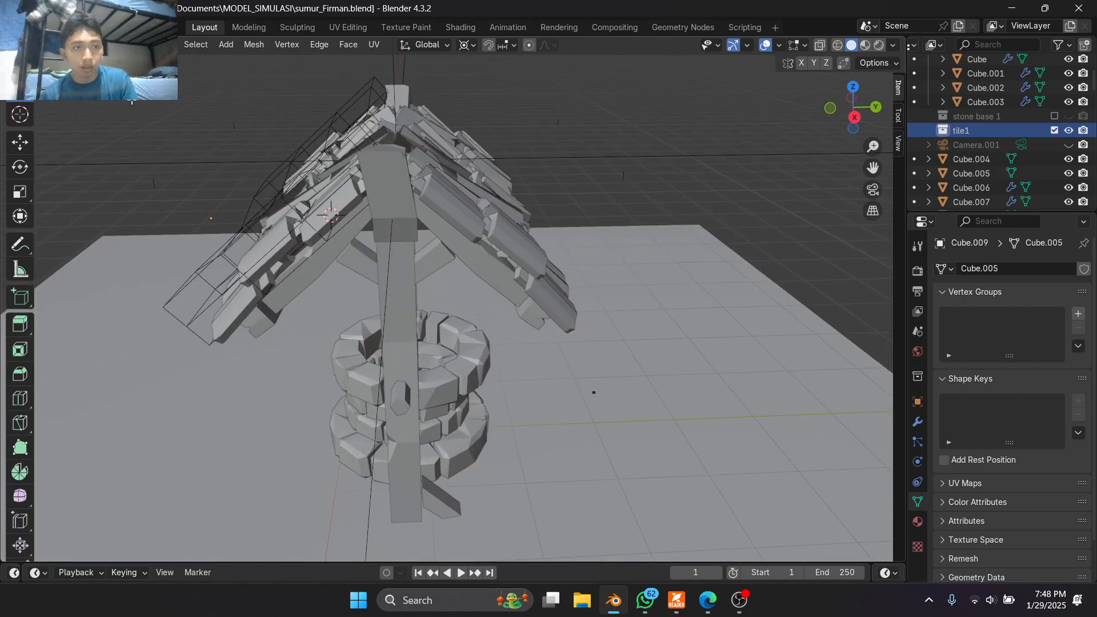
{"action": "key", "text": "Tab"}
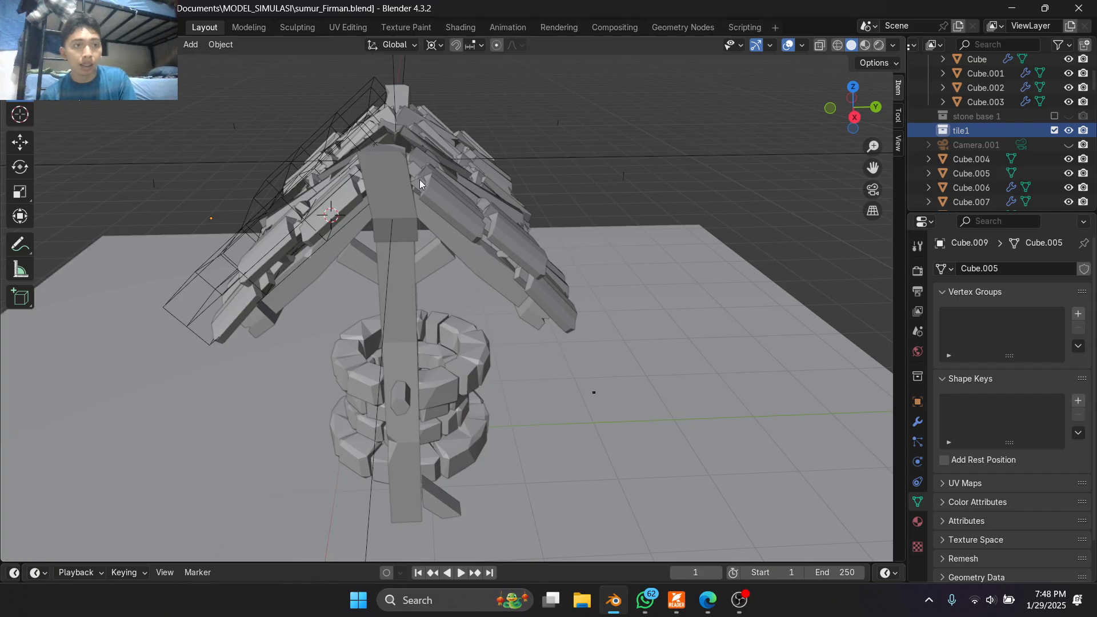
- Select the roof tile mesh and look through its property categories, finishing on the texture properties
{"action": "left_click", "coordinate": [349, 201]}
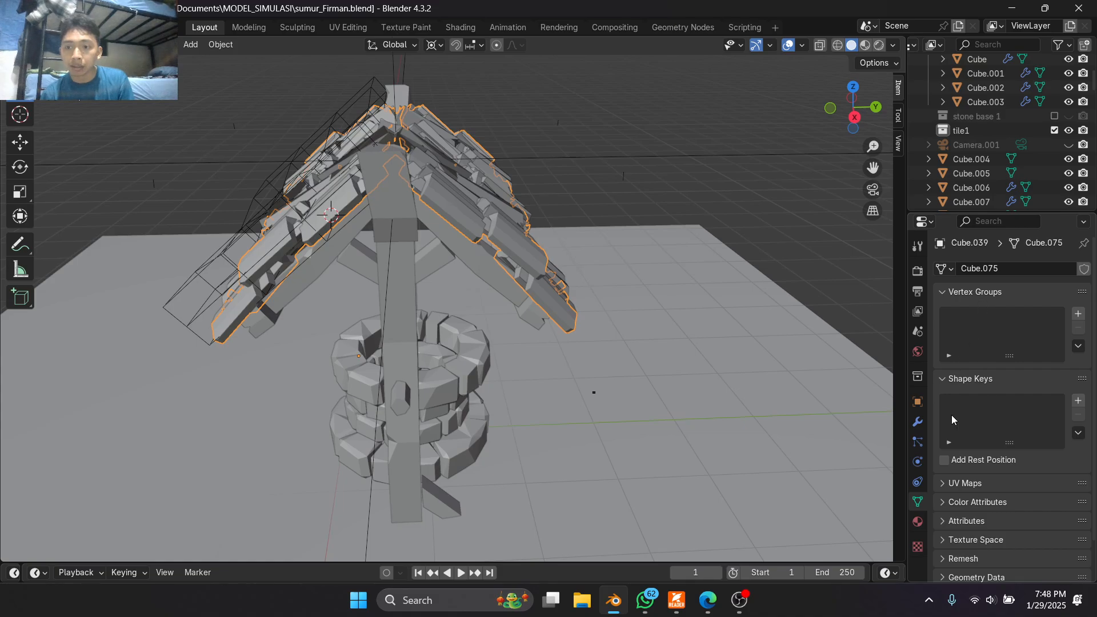
{"action": "left_click", "coordinate": [918, 311]}
{"action": "left_click", "coordinate": [917, 482]}
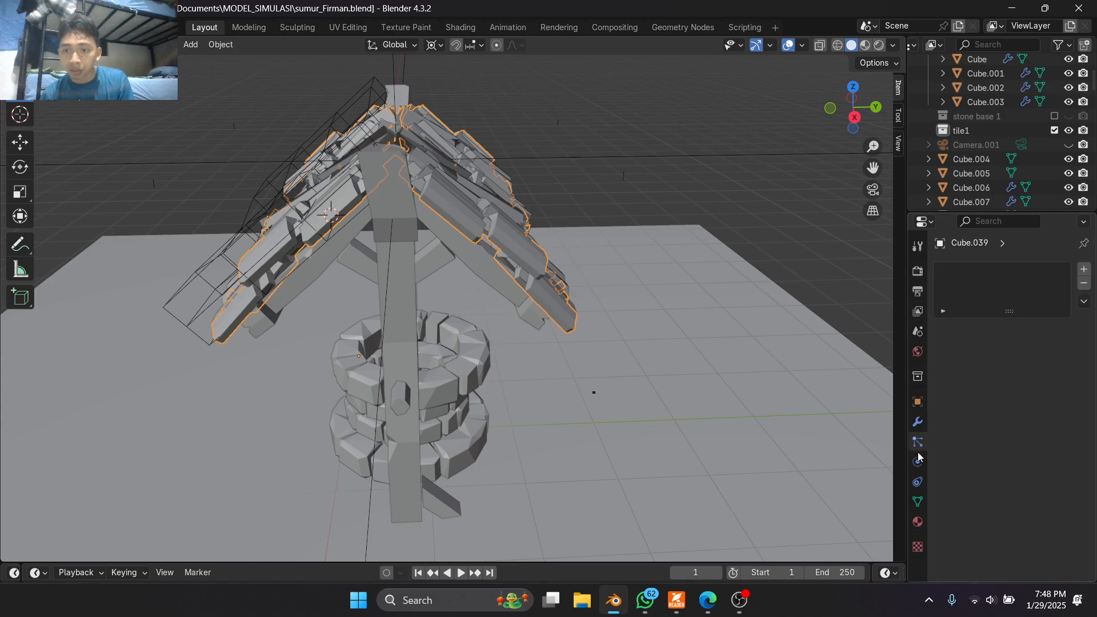
{"action": "left_click", "coordinate": [917, 462]}
{"action": "left_click", "coordinate": [917, 501]}
{"action": "scroll", "coordinate": [934, 497], "scroll_direction": "down", "scroll_amount": 2}
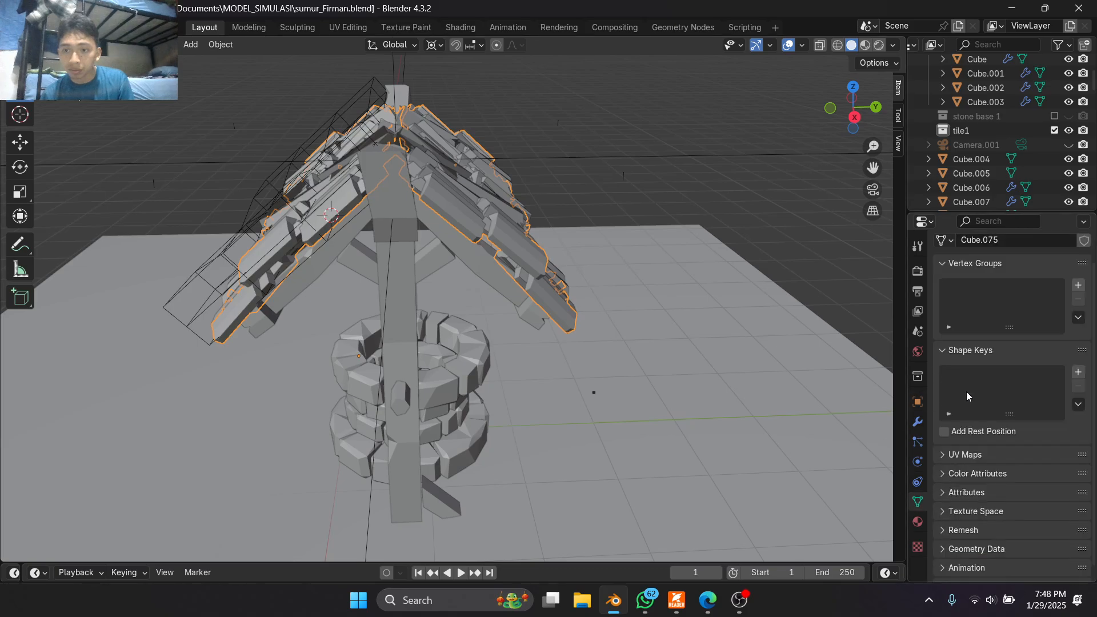
{"action": "left_click", "coordinate": [917, 545]}
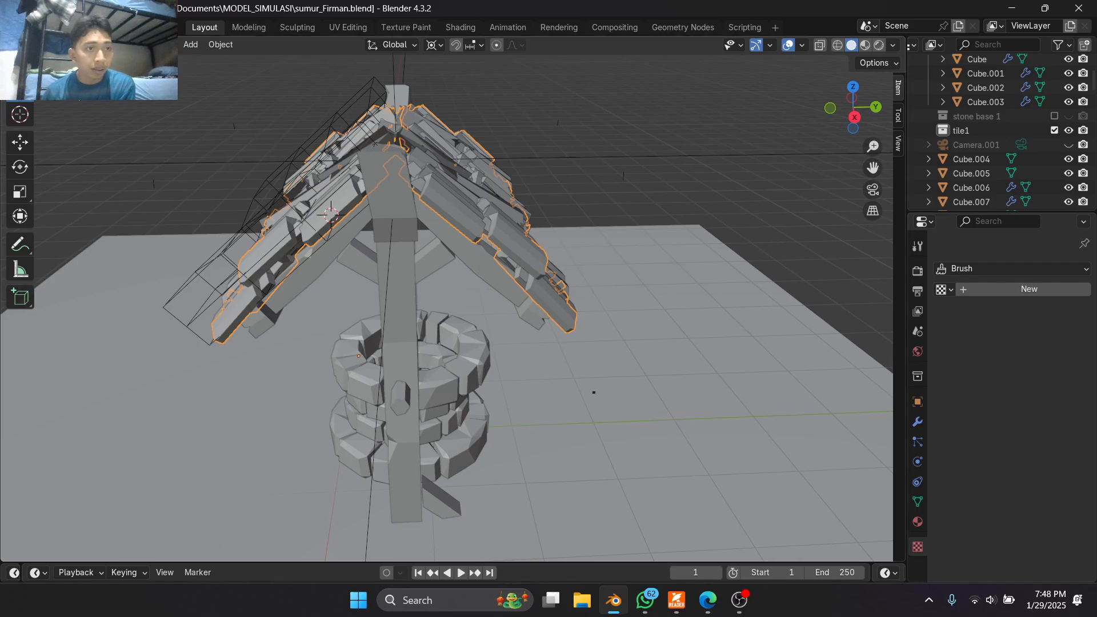
- Enter Edit Mode on the roof tiles, look through the modelling tools and return to Object Mode
{"action": "left_click", "coordinate": [64, 44]}
{"action": "left_click", "coordinate": [64, 77]}
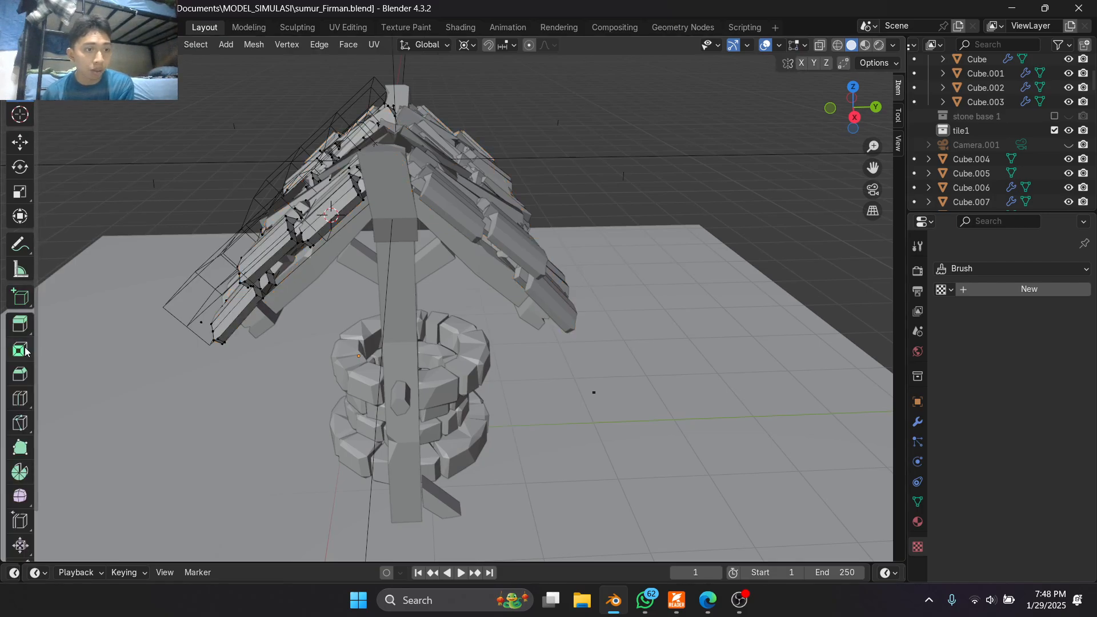
{"action": "scroll", "coordinate": [21, 351], "scroll_direction": "down", "scroll_amount": 3}
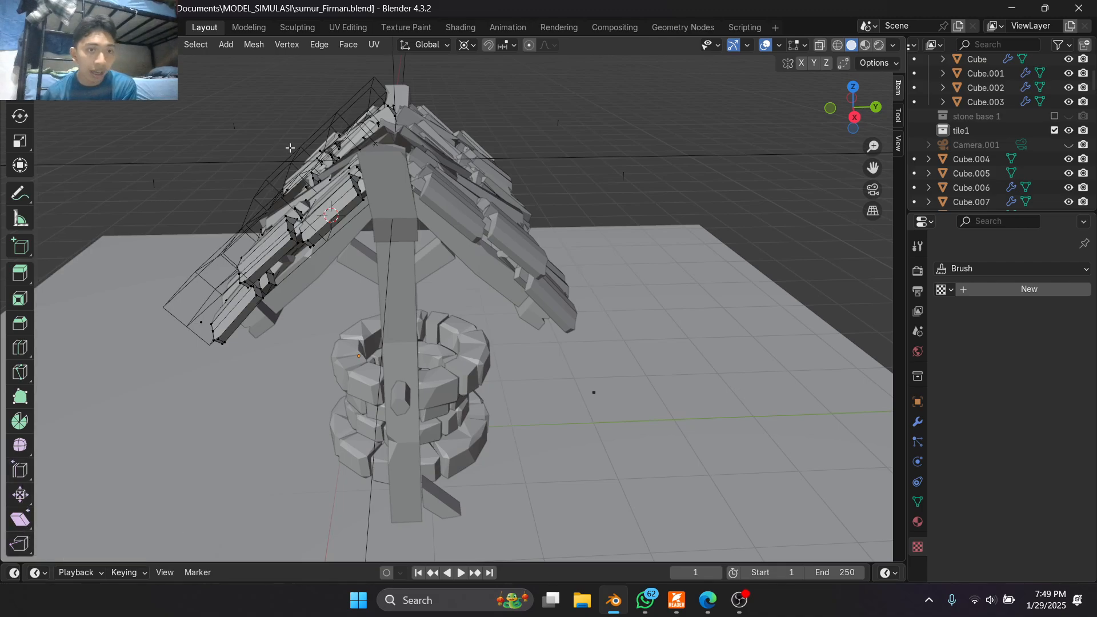
{"action": "middle_click_drag", "start_coordinate": [220, 291], "coordinate": [369, 331]}
{"action": "left_click", "coordinate": [66, 44]}
{"action": "left_click", "coordinate": [66, 63]}
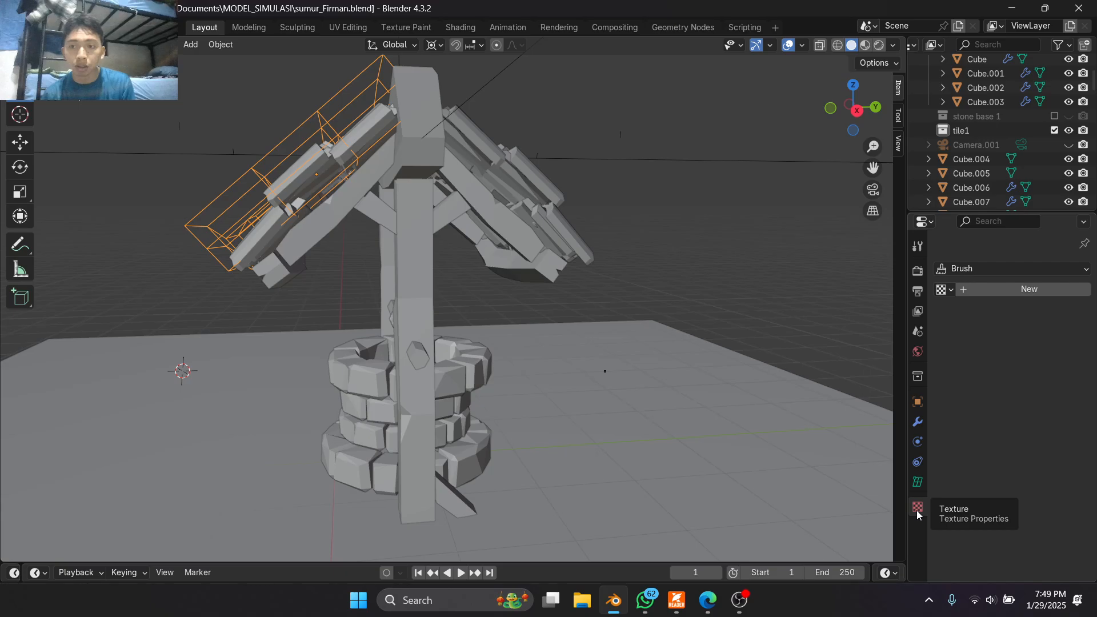
- Activate the Add Cube tool, clear the selection and switch back to the selection tool without adding a cube
{"action": "left_click", "coordinate": [20, 297]}
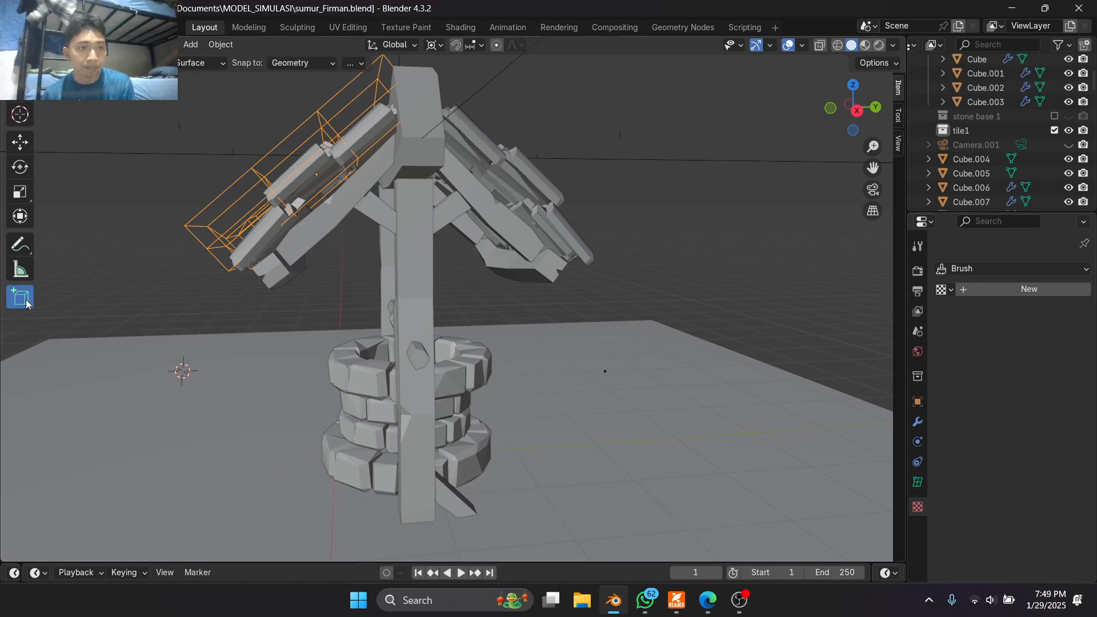
{"action": "middle_click_drag", "start_coordinate": [446, 134], "coordinate": [393, 168]}
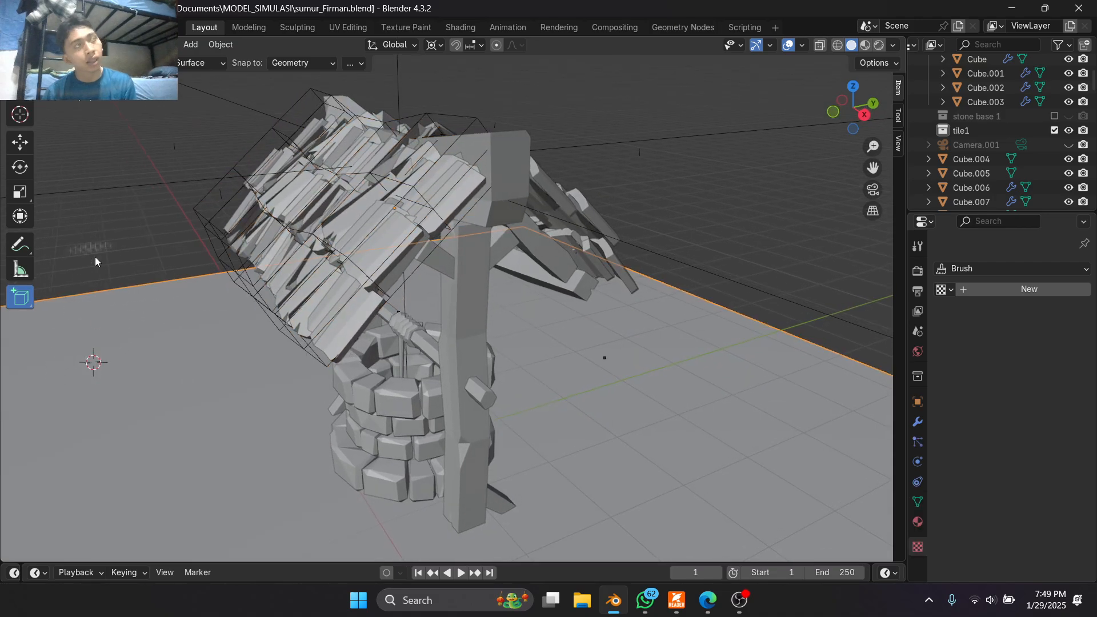
{"action": "left_click", "coordinate": [89, 207]}
{"action": "middle_click_drag", "start_coordinate": [148, 125], "coordinate": [147, 125]}
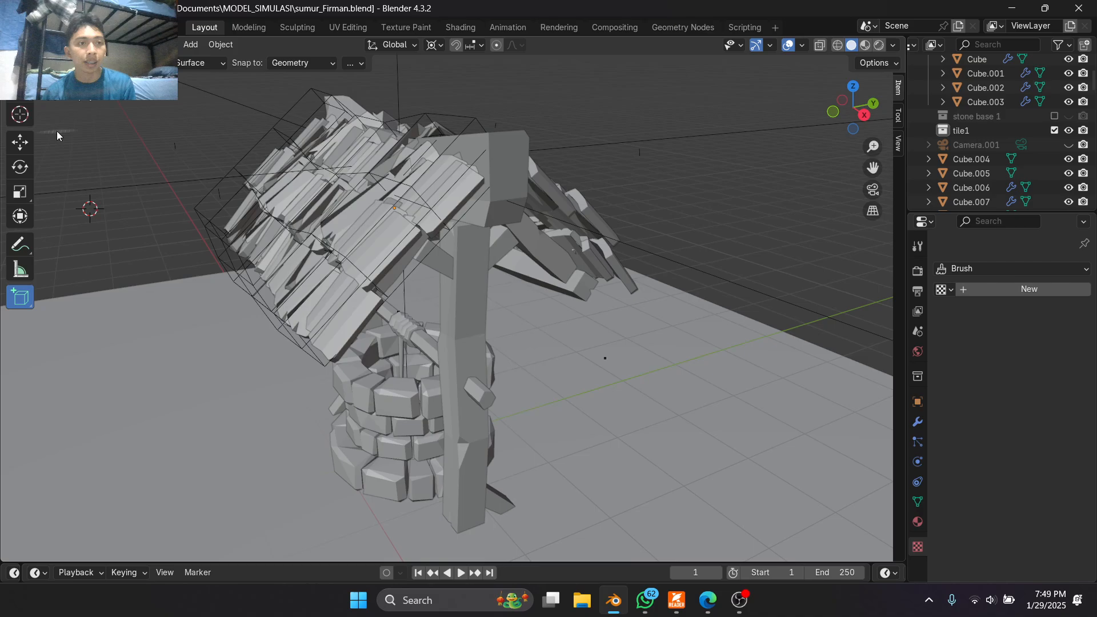
{"action": "left_click", "coordinate": [19, 90]}
- Select the wireframe cage around the roof tiles and examine the roof from the front, above and behind
{"action": "middle_click_drag", "start_coordinate": [67, 122], "coordinate": [375, 215]}
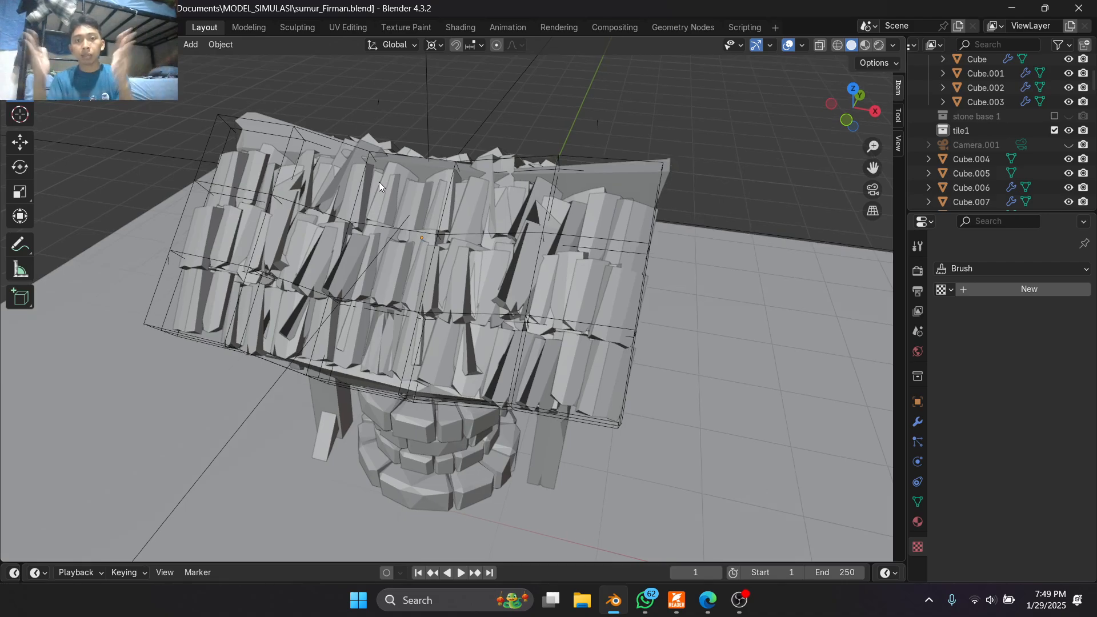
{"action": "middle_click_drag", "start_coordinate": [379, 182], "coordinate": [646, 110]}
{"action": "left_click", "coordinate": [224, 112]}
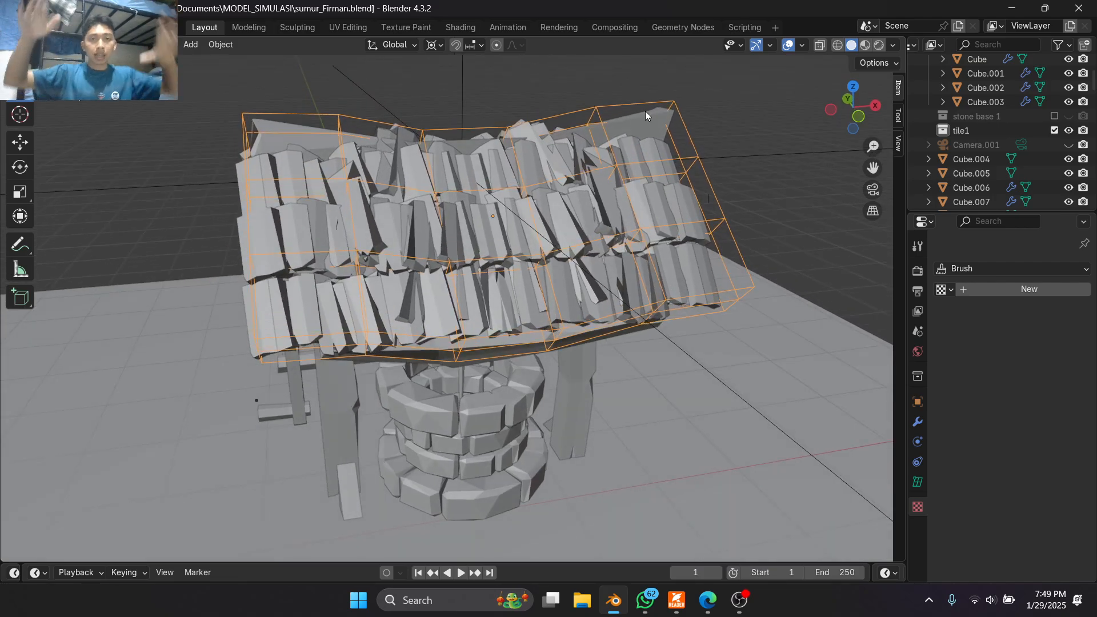
{"action": "middle_click_drag", "start_coordinate": [645, 111], "coordinate": [287, 208]}
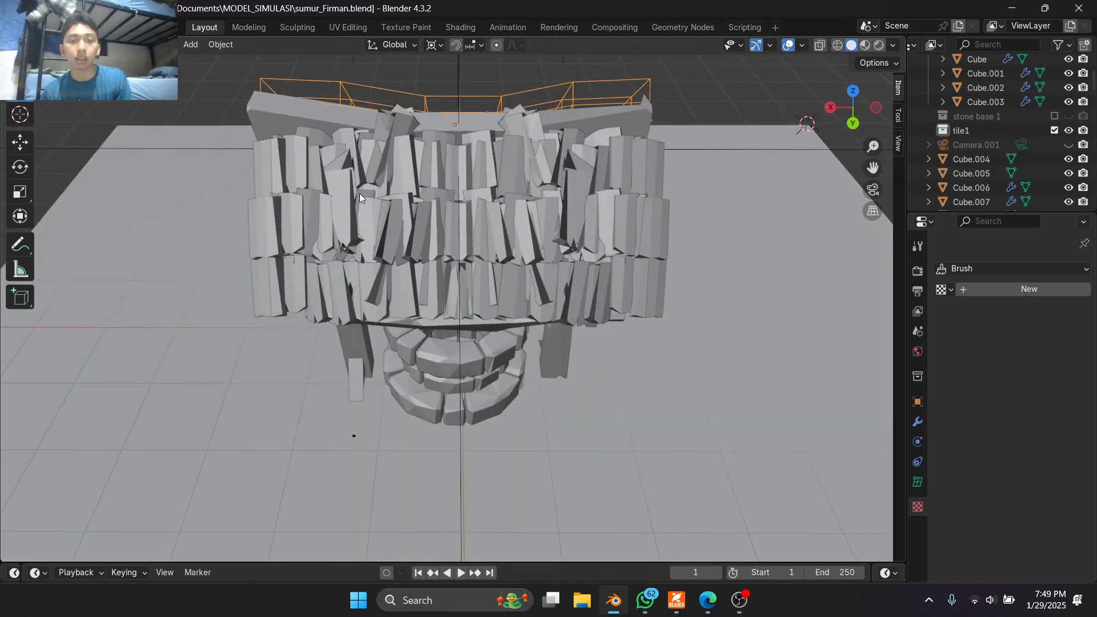
{"action": "middle_click_drag", "start_coordinate": [359, 197], "coordinate": [293, 328]}
- Select the horizontal axle above the well and examine it from the front and from the crank end
{"action": "left_click", "coordinate": [554, 333]}
{"action": "key", "text": "KP_1"}
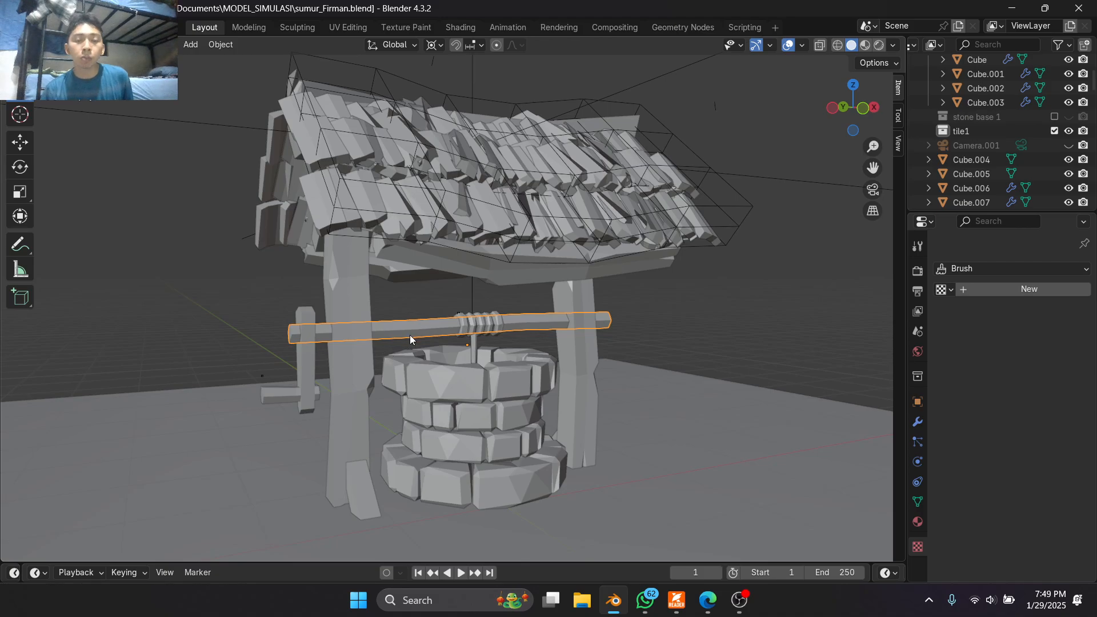
{"action": "middle_click_drag", "start_coordinate": [410, 334], "coordinate": [375, 323]}
{"action": "middle_click_drag", "start_coordinate": [310, 341], "coordinate": [438, 357]}
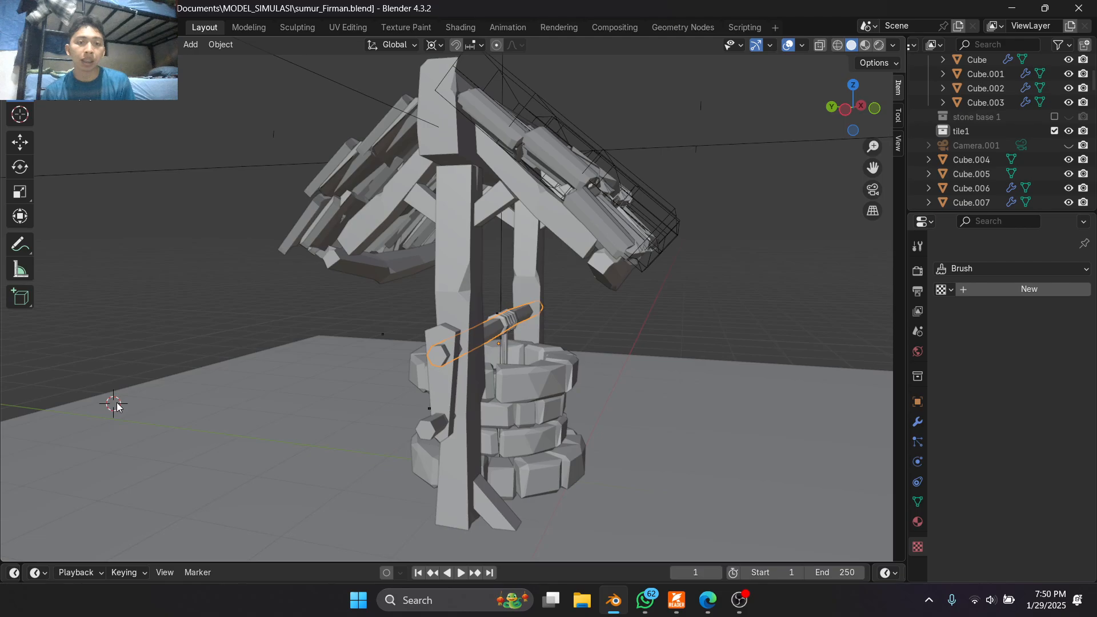
{"action": "middle_click_drag", "start_coordinate": [251, 381], "coordinate": [489, 258]}
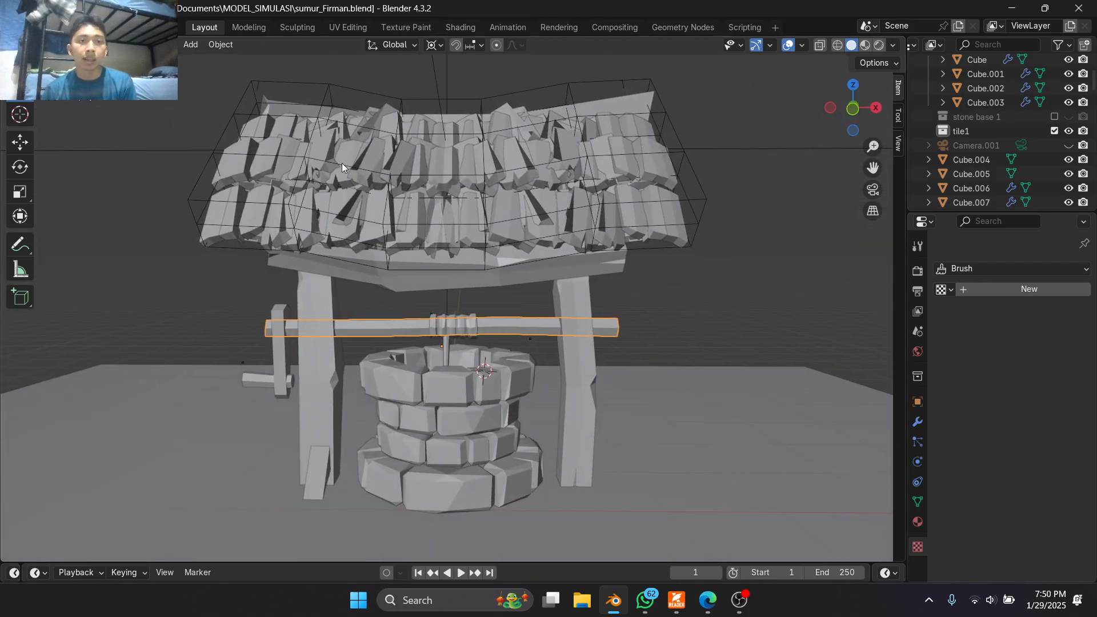
- Switch to the Shading workspace, select the ground plane and examine the world nodes and the rendered well from several angles
{"action": "left_click", "coordinate": [460, 27]}
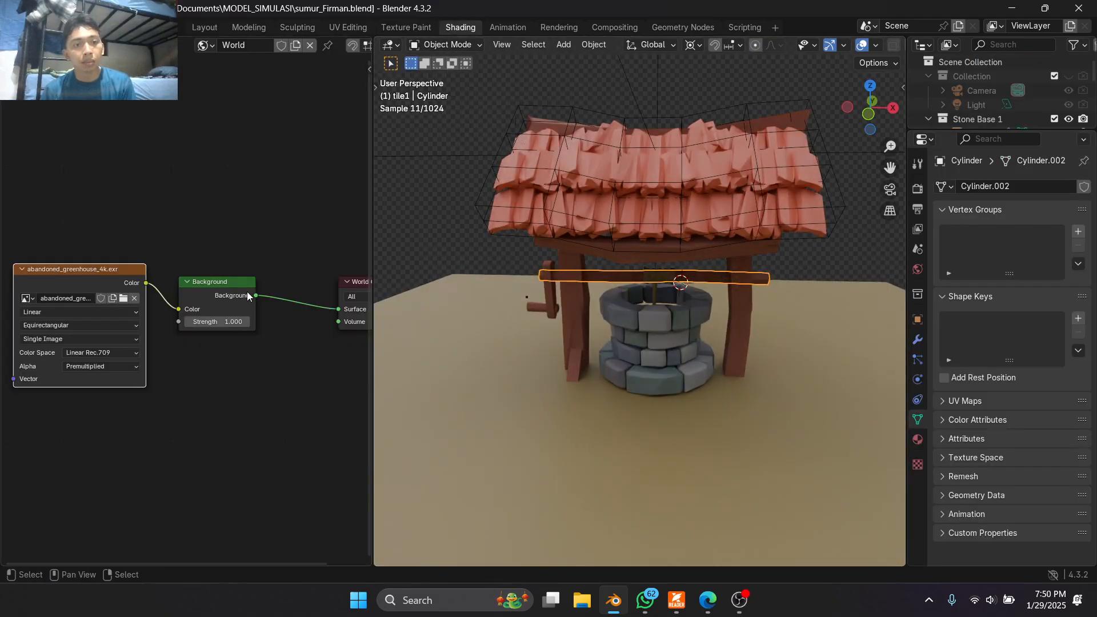
{"action": "middle_click_drag", "start_coordinate": [326, 296], "coordinate": [314, 295]}
{"action": "middle_click_drag", "start_coordinate": [742, 269], "coordinate": [703, 328]}
{"action": "left_click", "coordinate": [792, 469]}
{"action": "middle_click_drag", "start_coordinate": [793, 469], "coordinate": [779, 456]}
{"action": "middle_click_drag", "start_coordinate": [572, 168], "coordinate": [419, 286]}
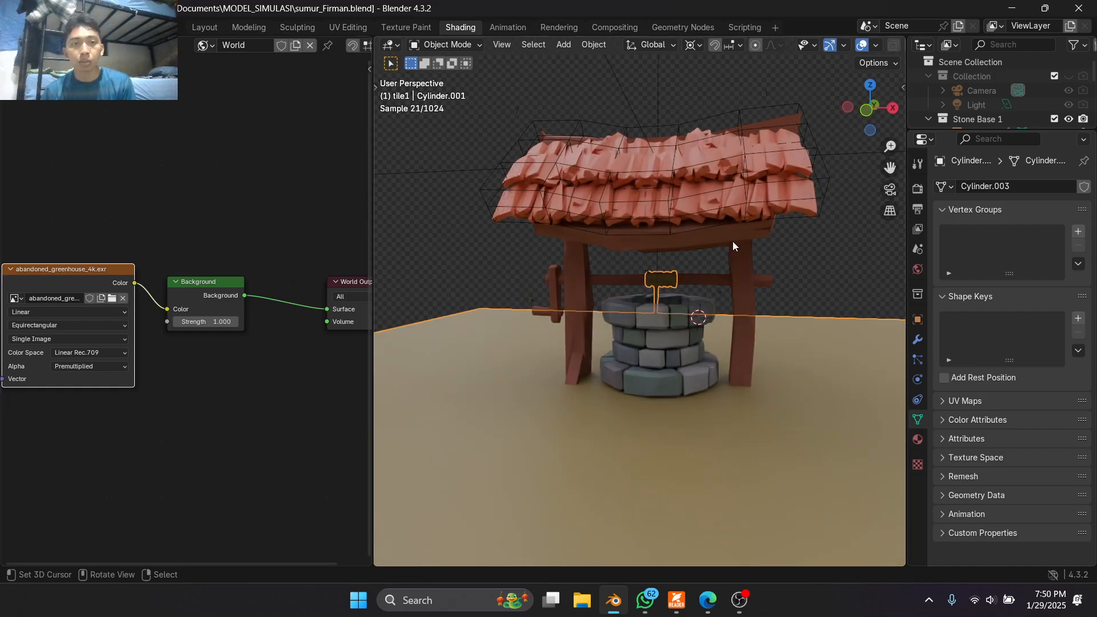
- Return to the Layout workspace and unhide the collection that holds the camera and light
{"action": "left_click", "coordinate": [205, 28]}
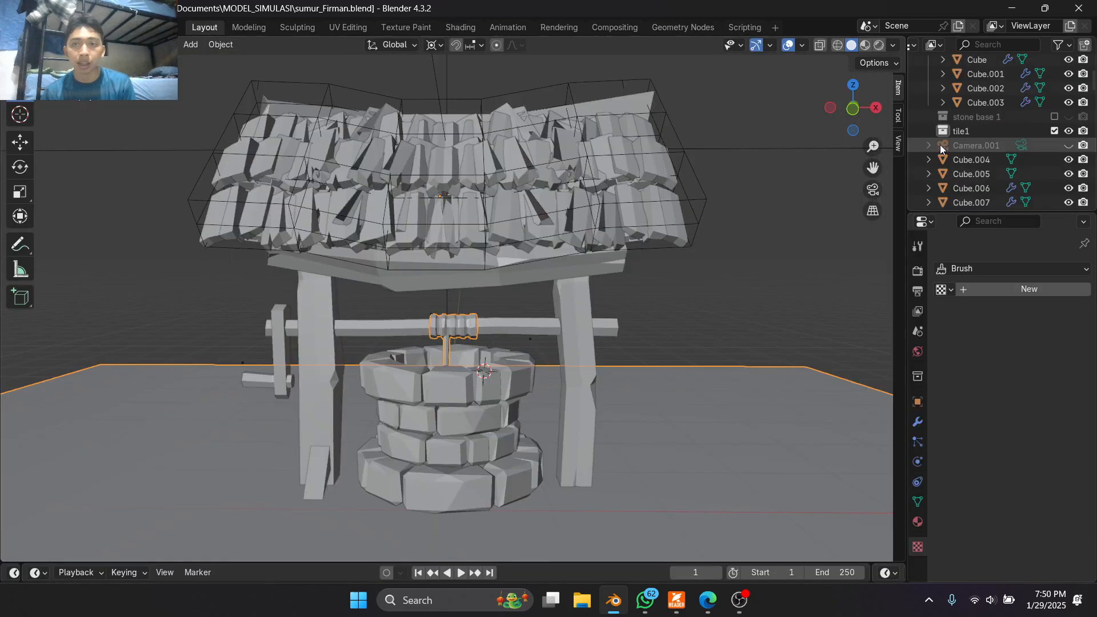
{"action": "scroll", "coordinate": [1020, 137], "scroll_direction": "up", "scroll_amount": 3}
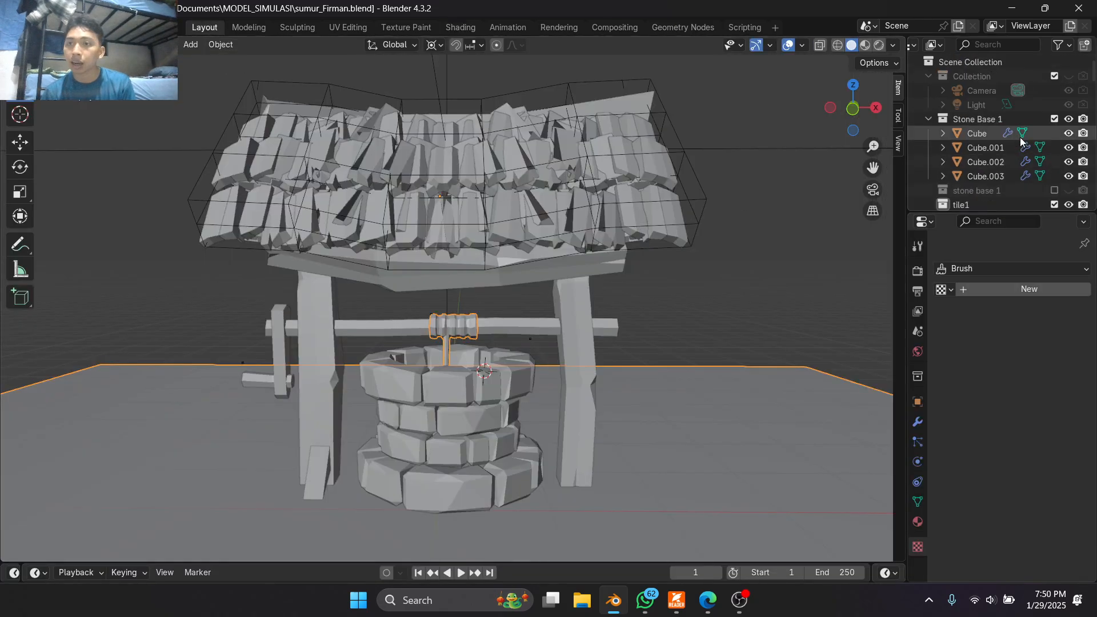
{"action": "left_click", "coordinate": [1069, 76]}
{"action": "scroll", "coordinate": [841, 162], "scroll_direction": "down", "scroll_amount": 4}
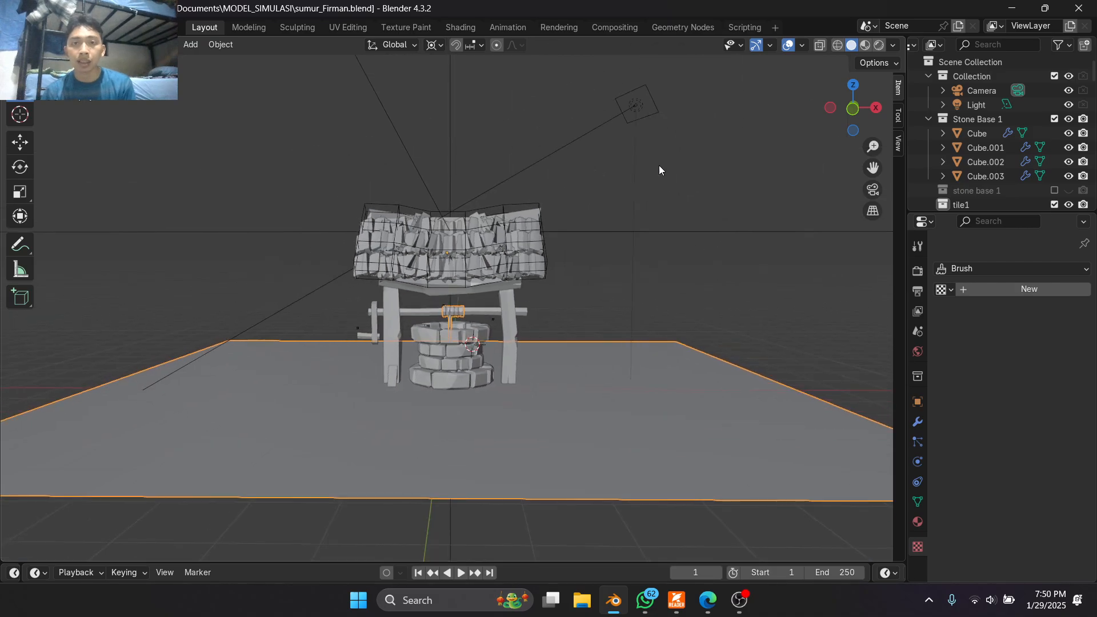
- Examine the camera and light placement around the well, and check the camera view before returning to the free perspective
{"action": "middle_click_drag", "start_coordinate": [659, 166], "coordinate": [449, 266]}
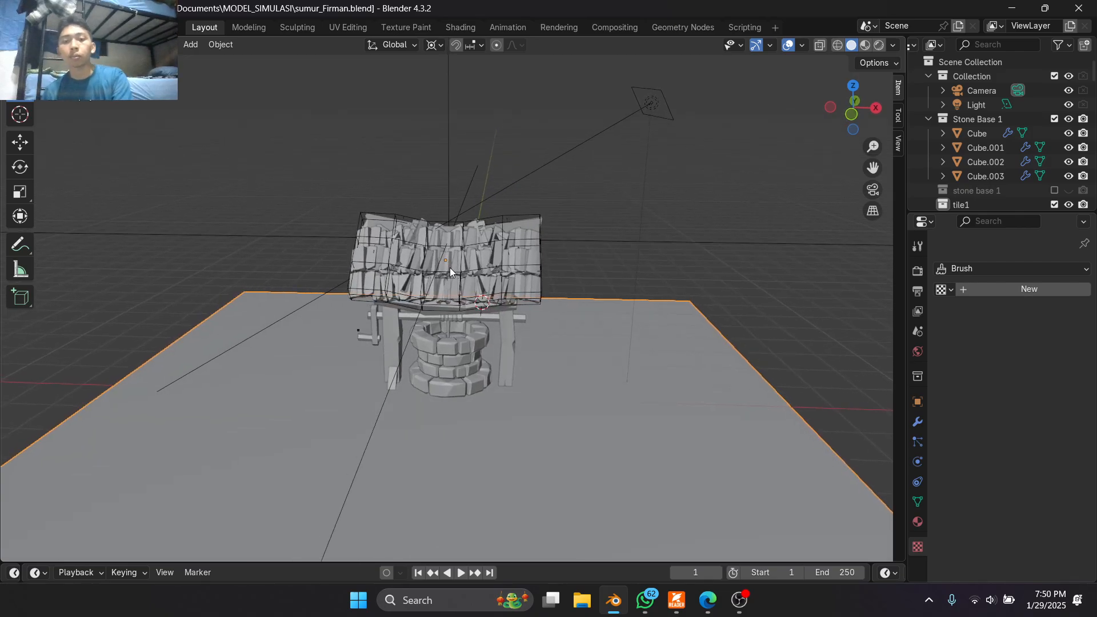
{"action": "key", "text": "KP_0"}
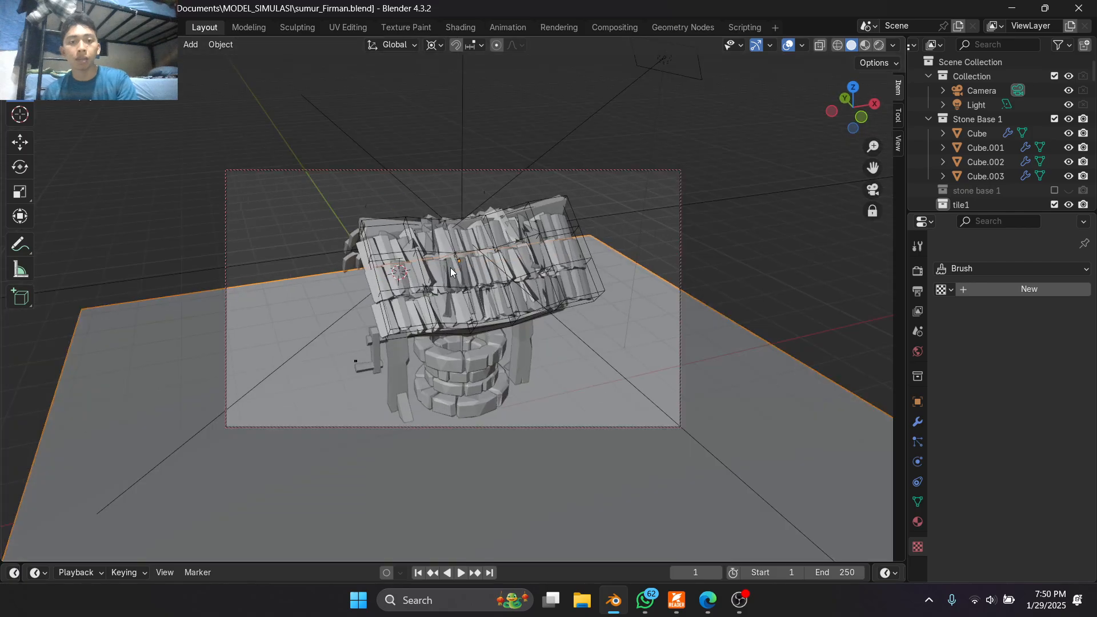
{"action": "key", "text": "KP_0"}
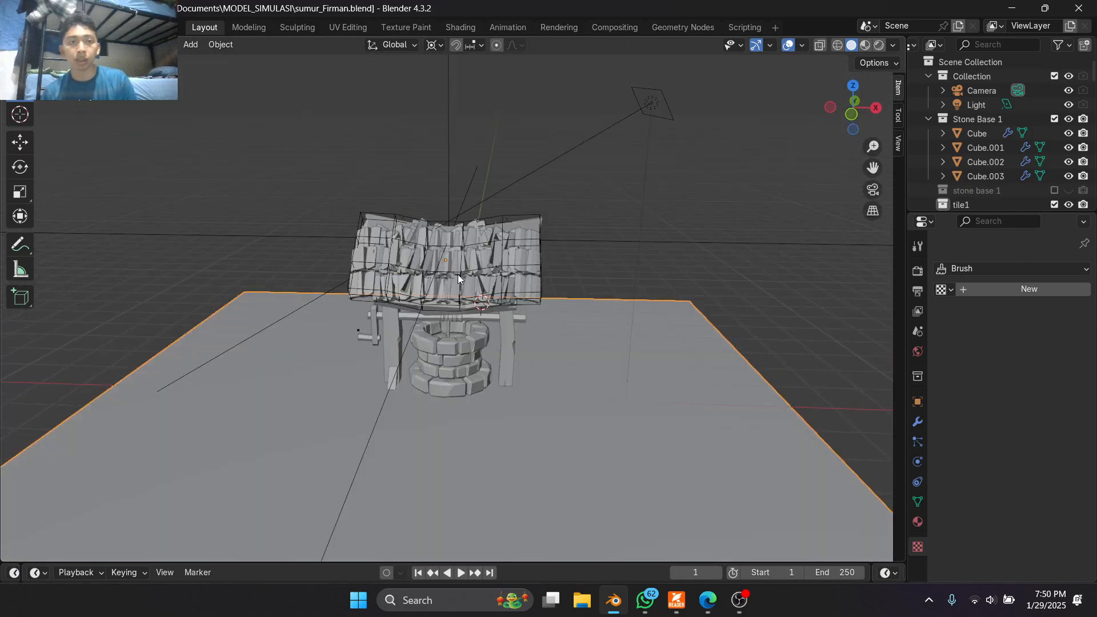
- Go back to the Shading workspace, then switch to the browser and examine the Abandoned Greenhouse HDRI page on Poly Haven
{"action": "left_click", "coordinate": [460, 27]}
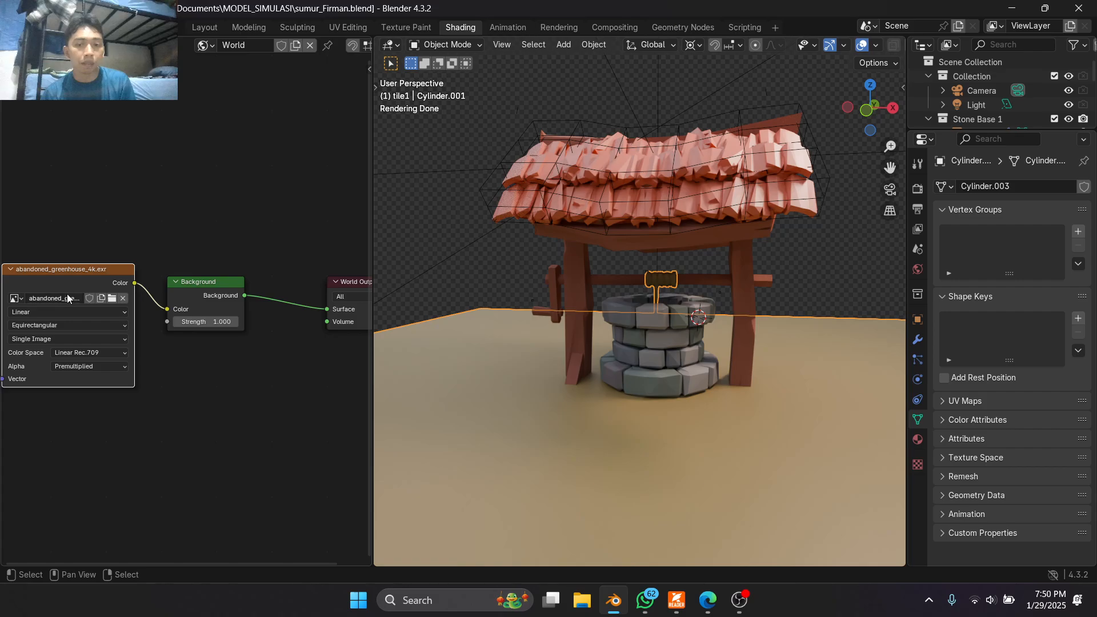
{"action": "left_click", "coordinate": [706, 601]}
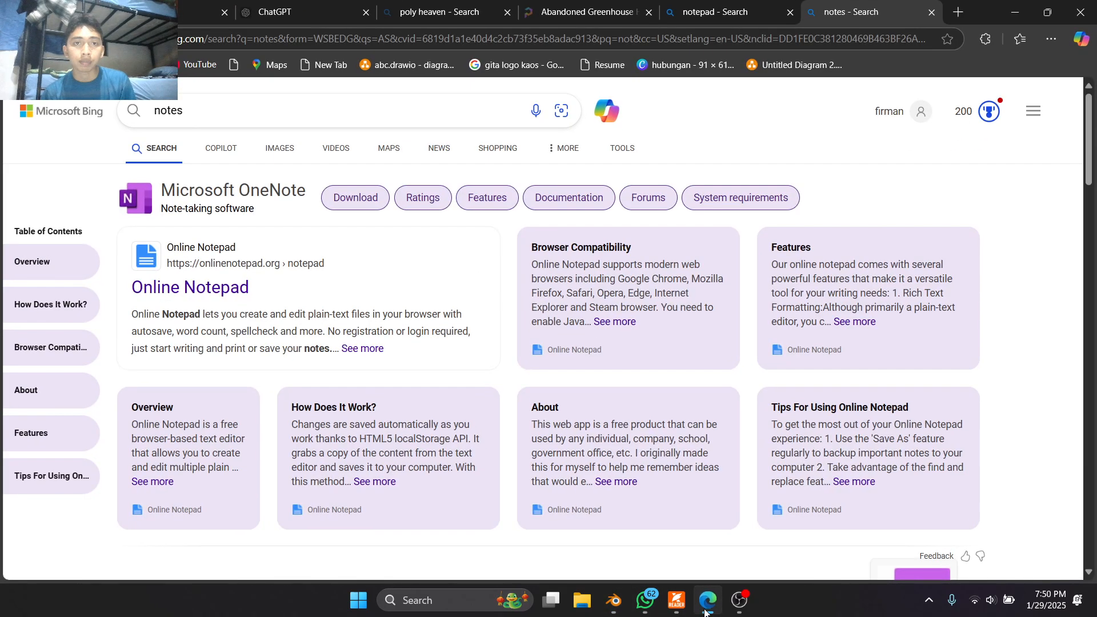
{"action": "left_click", "coordinate": [521, 6]}
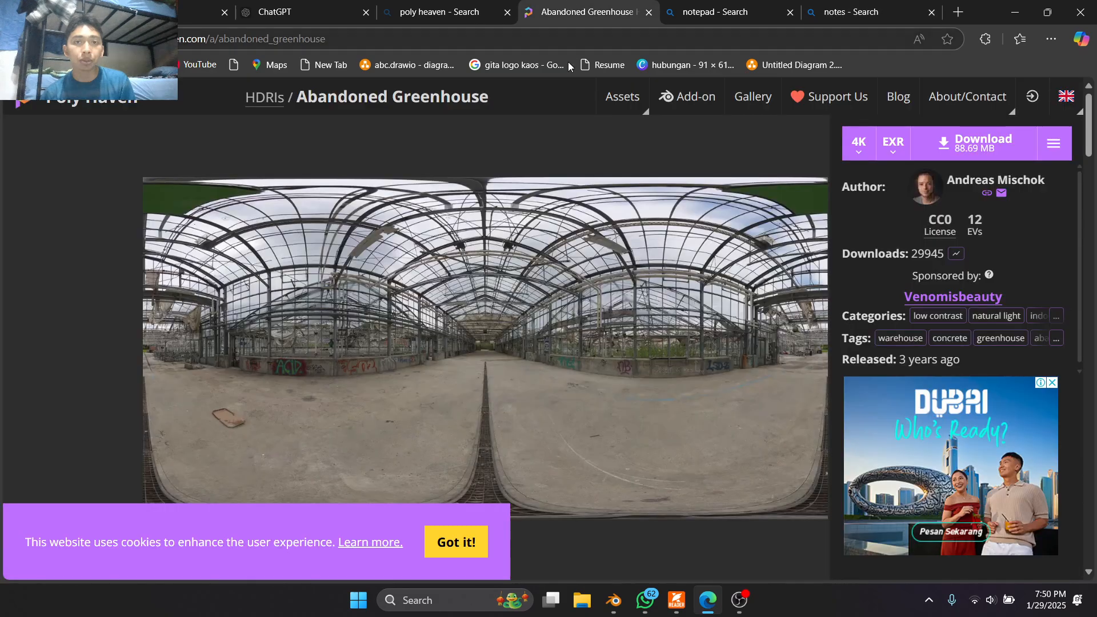
{"action": "scroll", "coordinate": [486, 280], "scroll_direction": "down", "scroll_amount": 2}
{"action": "scroll", "coordinate": [487, 279], "scroll_direction": "down", "scroll_amount": 5}
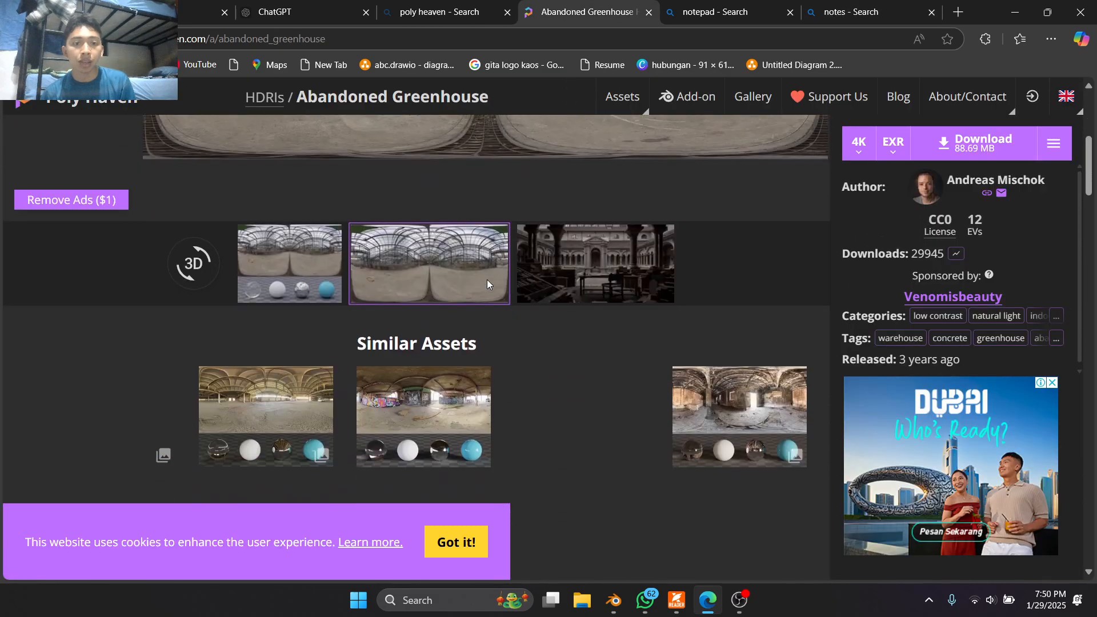
- Switch back to Blender and examine the rendered well beside the world's environment texture node setup
{"action": "left_click", "coordinate": [739, 611]}
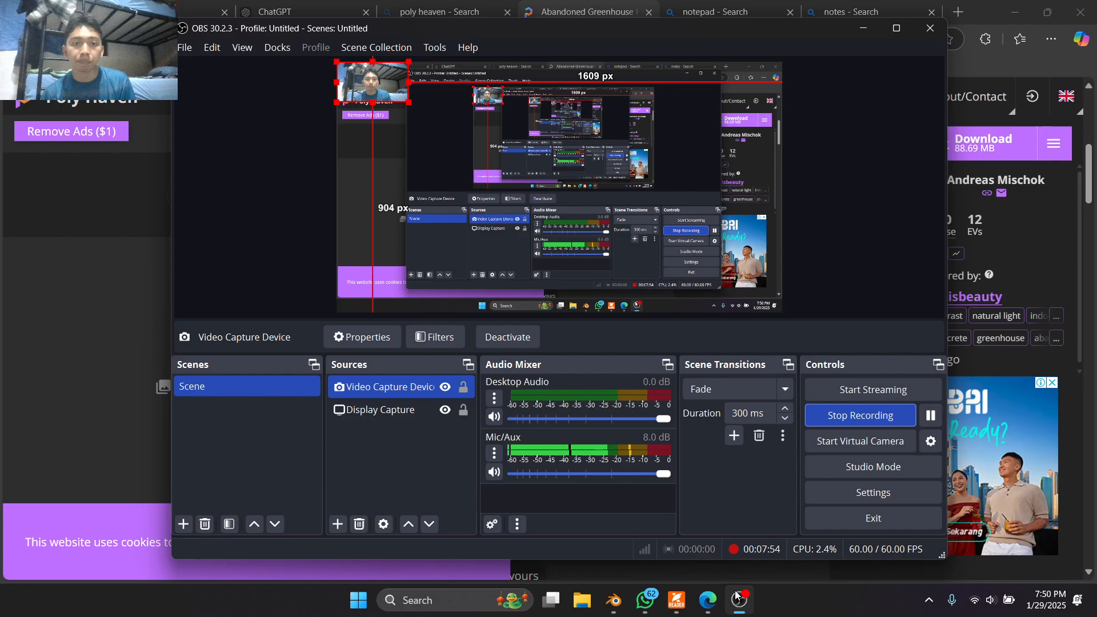
{"action": "left_click", "coordinate": [739, 611]}
{"action": "left_click", "coordinate": [677, 600]}
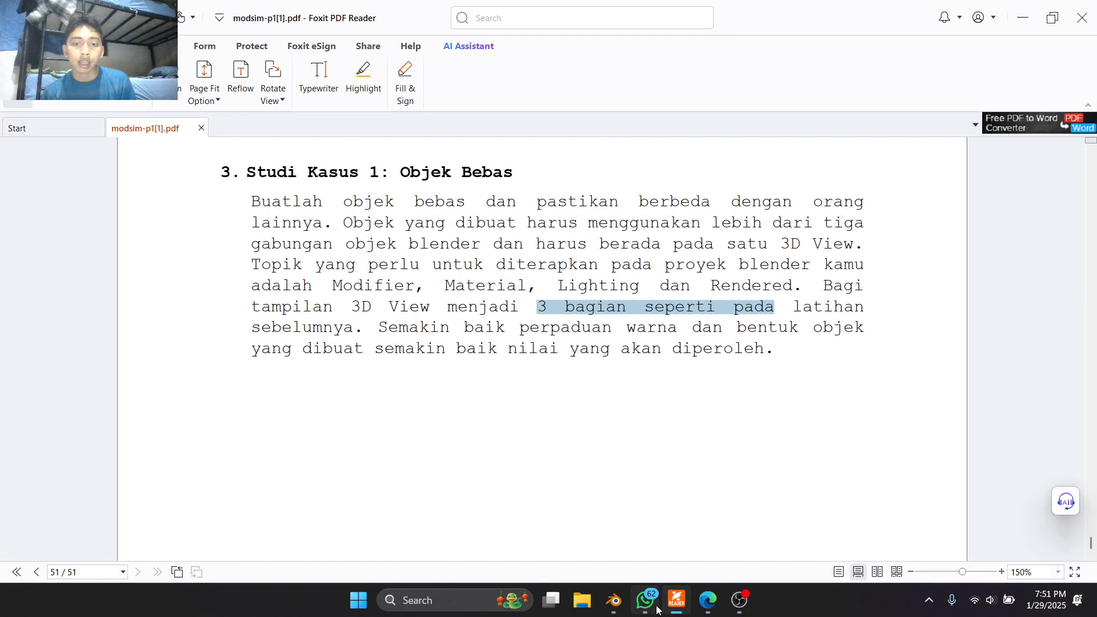
{"action": "left_click", "coordinate": [677, 600]}
{"action": "left_click", "coordinate": [613, 600]}
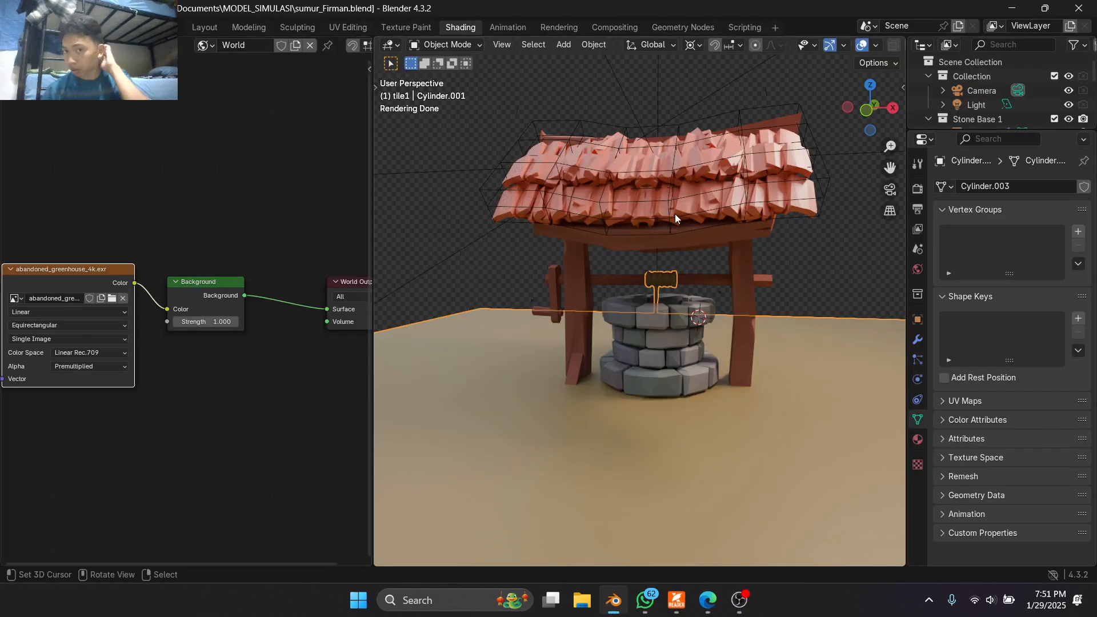
{"action": "middle_click_drag", "start_coordinate": [664, 247], "coordinate": [779, 152]}
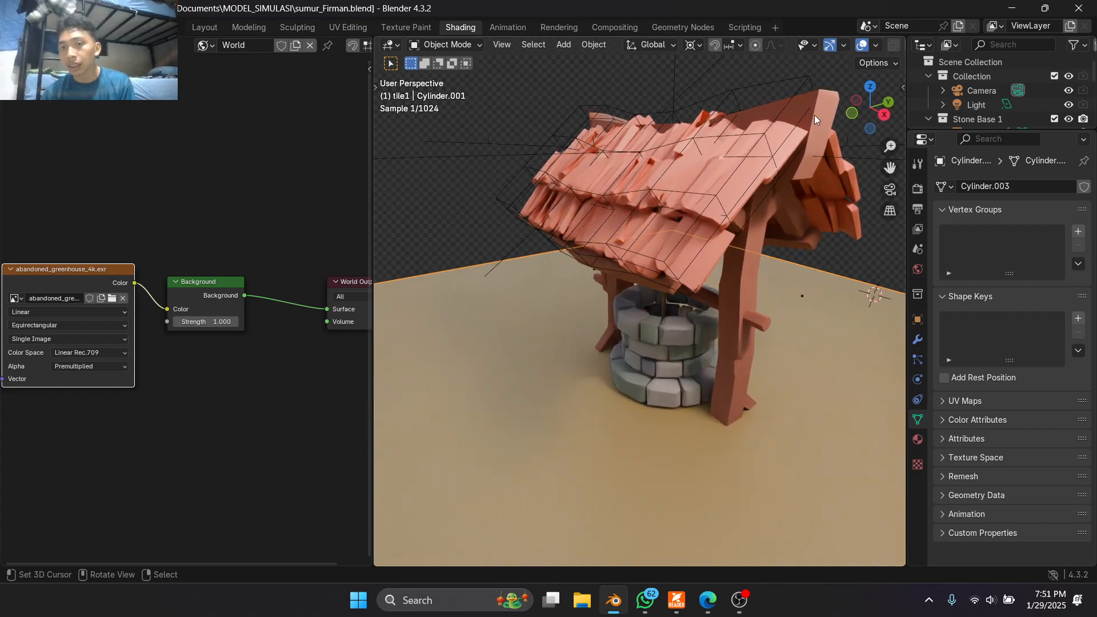
{"action": "middle_click_drag", "start_coordinate": [817, 108], "coordinate": [749, 130]}
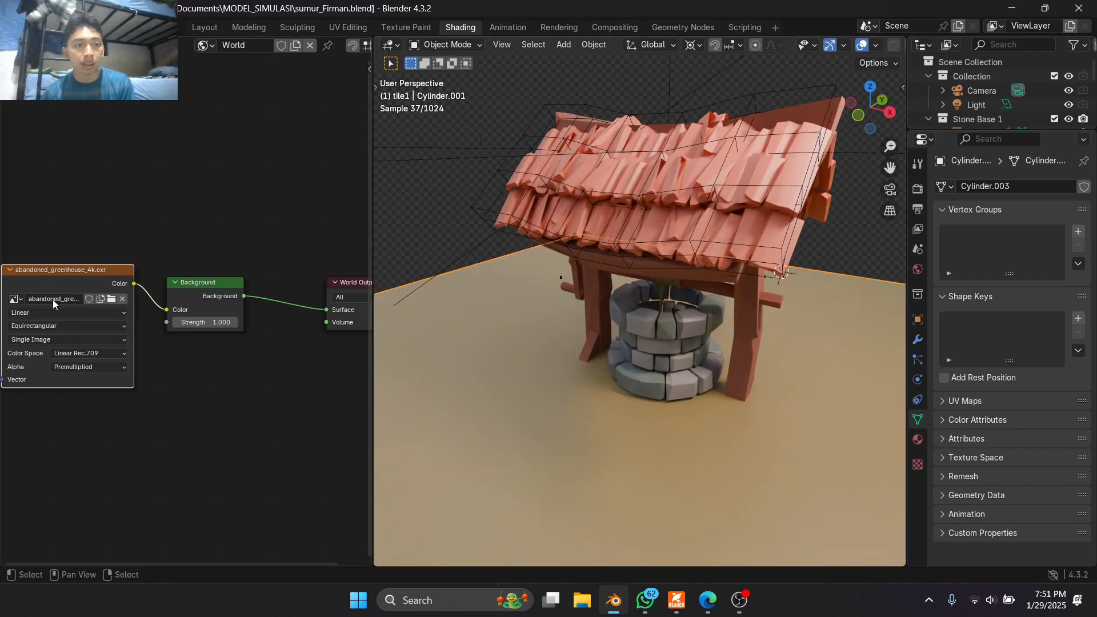
{"action": "middle_click_drag", "start_coordinate": [171, 313], "coordinate": [154, 287]}
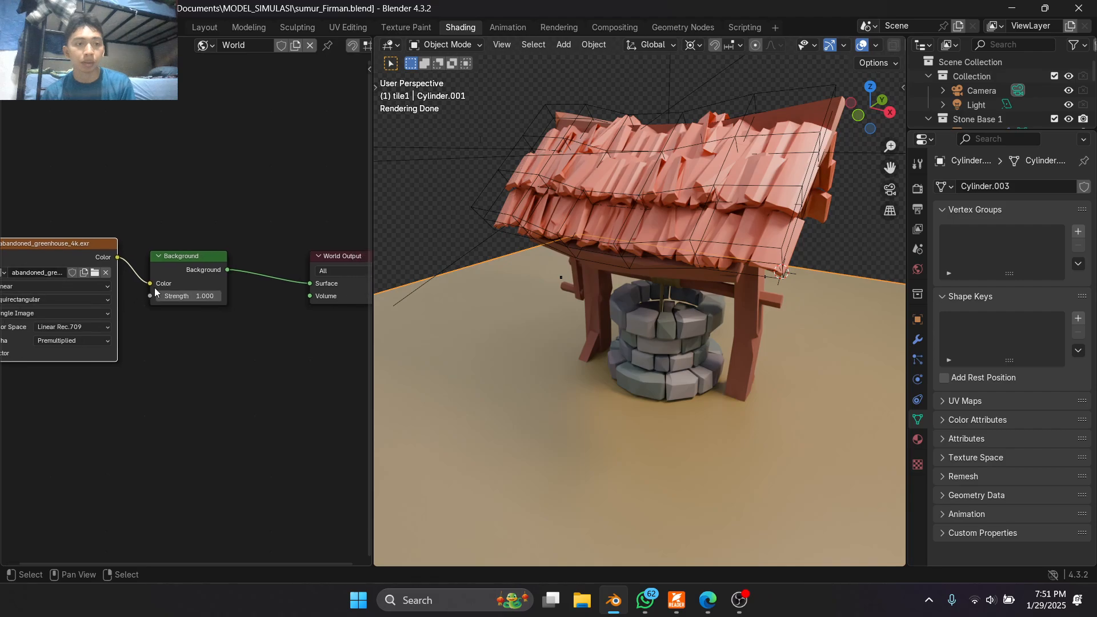
- Unlink the abandoned_greenhouse_4k.exr image from the environment texture, examine the well's lighting without it, and undo the removal
{"action": "left_click", "coordinate": [31, 274]}
{"action": "left_click", "coordinate": [105, 273]}
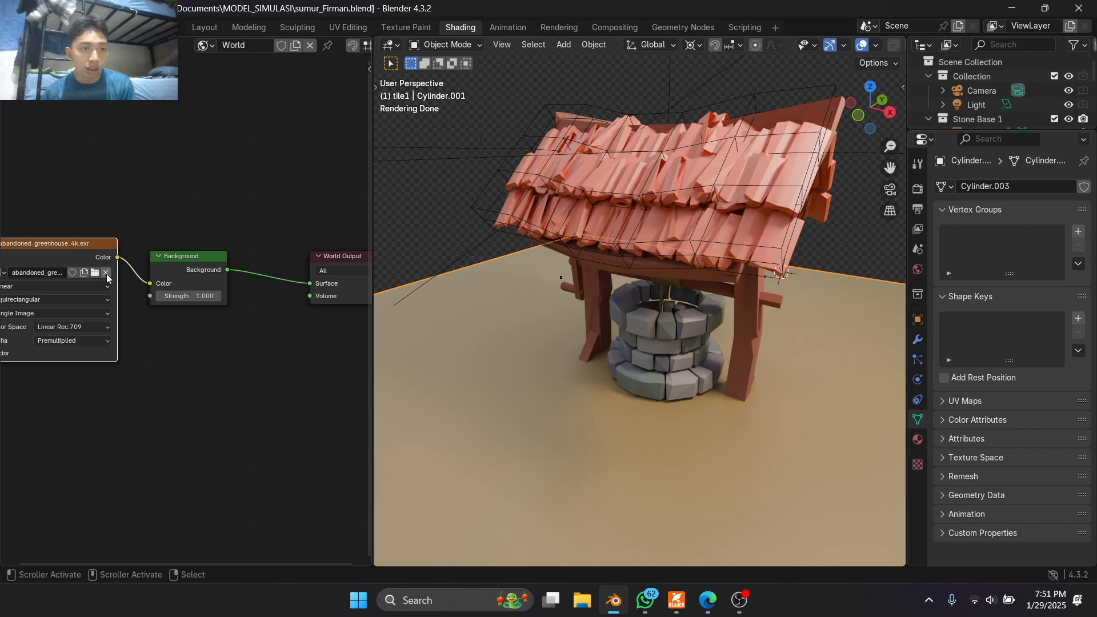
{"action": "left_click", "coordinate": [105, 272]}
{"action": "middle_click_drag", "start_coordinate": [755, 175], "coordinate": [745, 187]}
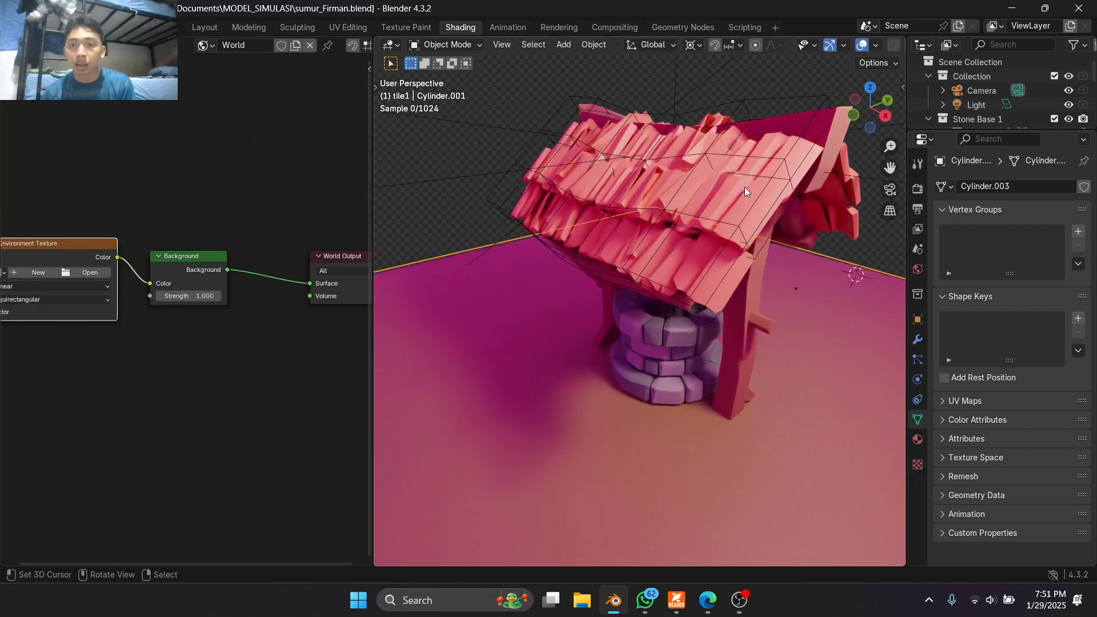
{"action": "middle_click_drag", "start_coordinate": [521, 343], "coordinate": [536, 329]}
{"action": "middle_click_drag", "start_coordinate": [121, 279], "coordinate": [139, 282]}
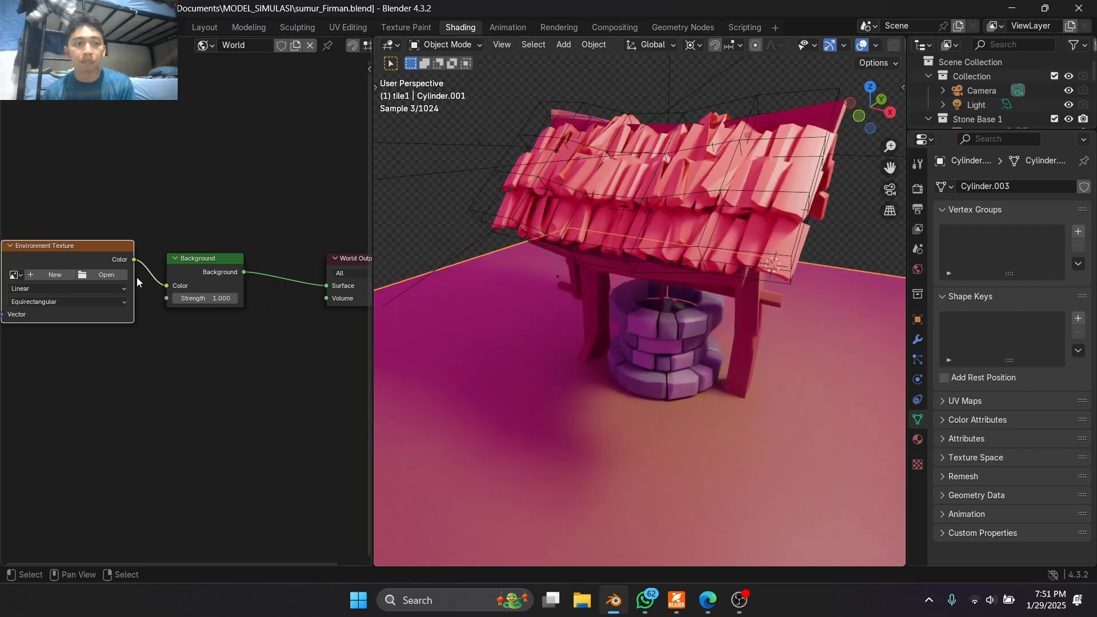
{"action": "key", "text": "ctrl+z"}
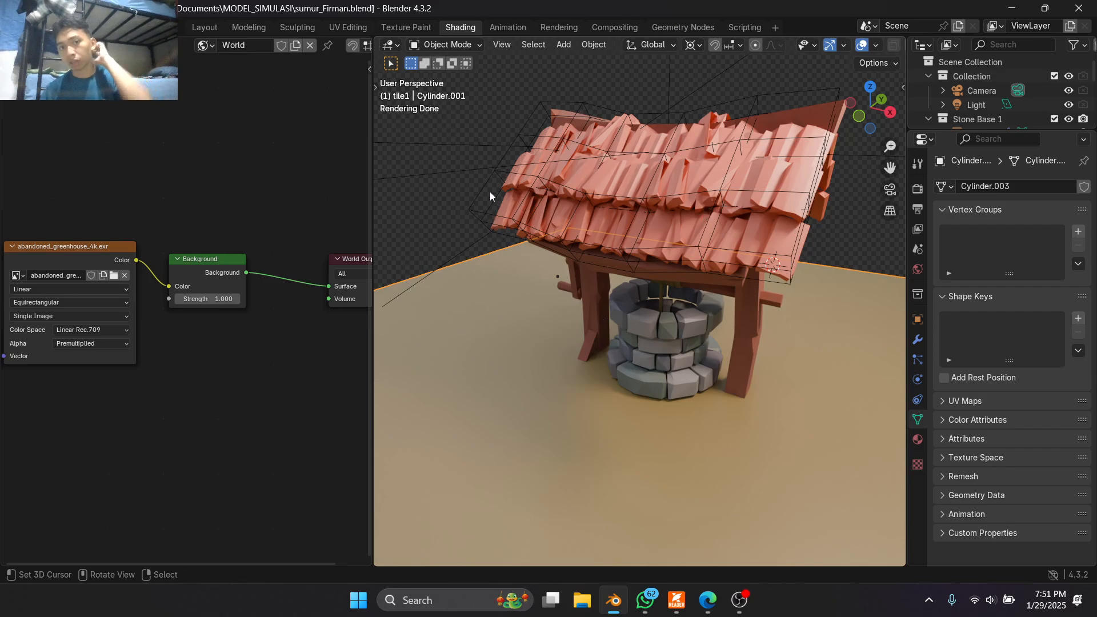
- View the well diagonally from its post end and turn off the viewport overlays in the rendered preview
{"action": "middle_click_drag", "start_coordinate": [519, 131], "coordinate": [709, 279]}
{"action": "left_click", "coordinate": [861, 46]}
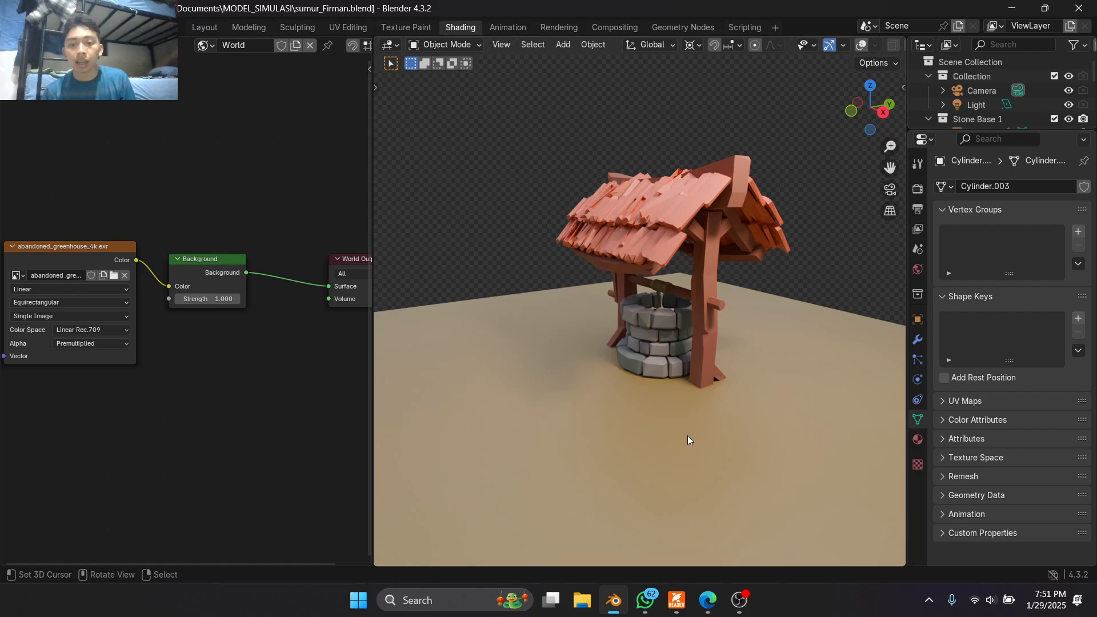
- Return to the Layout workspace, enter camera view and reframe the camera on the well from a lower, diagonal angle
{"action": "left_click", "coordinate": [204, 27]}
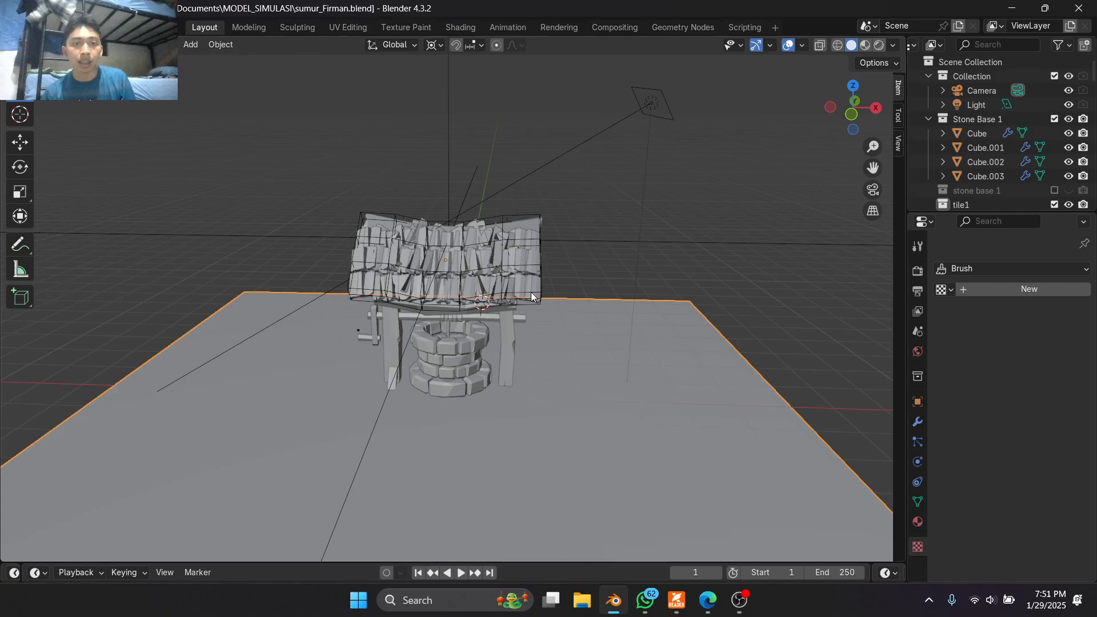
{"action": "key", "text": "KP_0"}
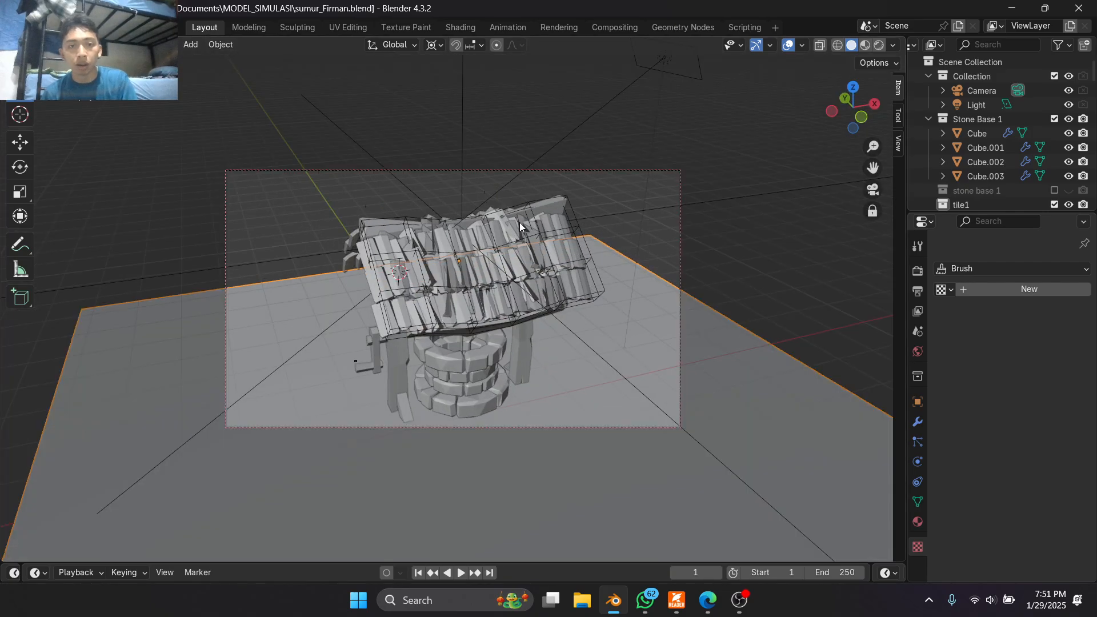
{"action": "middle_click_drag", "start_coordinate": [519, 222], "coordinate": [519, 222]}
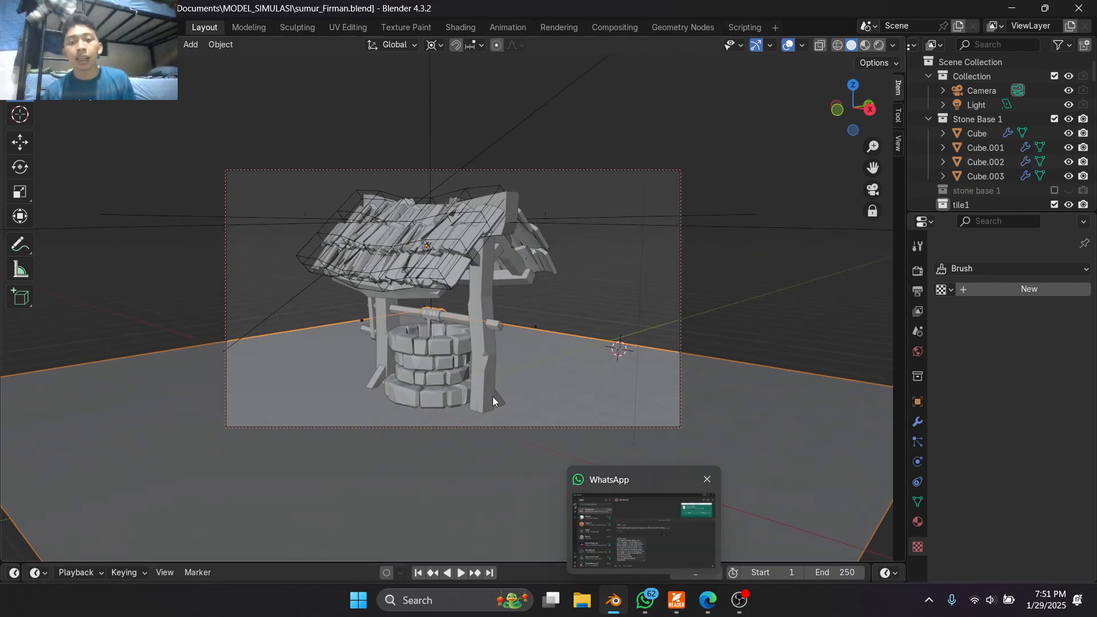
- Open the rendered well PNG from the MODSIM_HASIL folder in Documents and view it in a maximised image viewer
{"action": "left_click", "coordinate": [583, 601]}
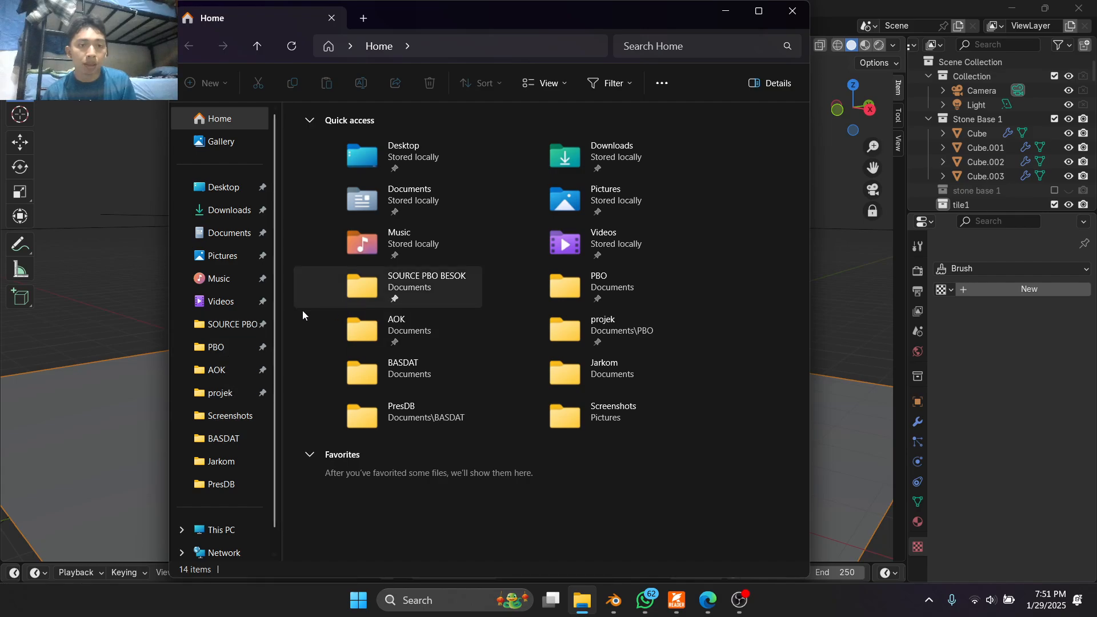
{"action": "left_click", "coordinate": [229, 232]}
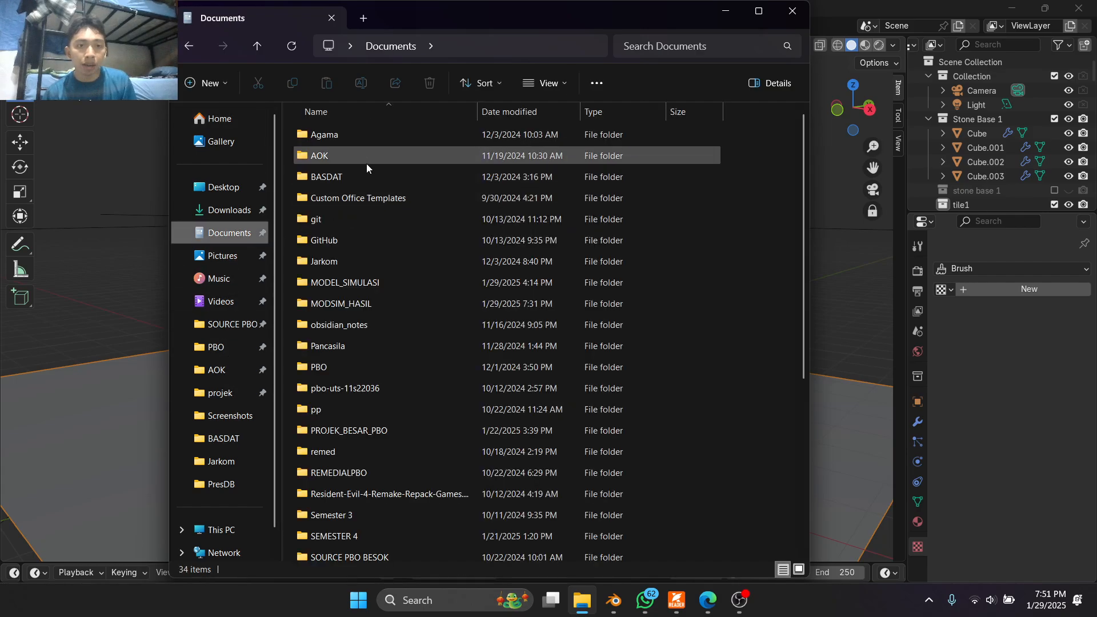
{"action": "double_click", "coordinate": [355, 300]}
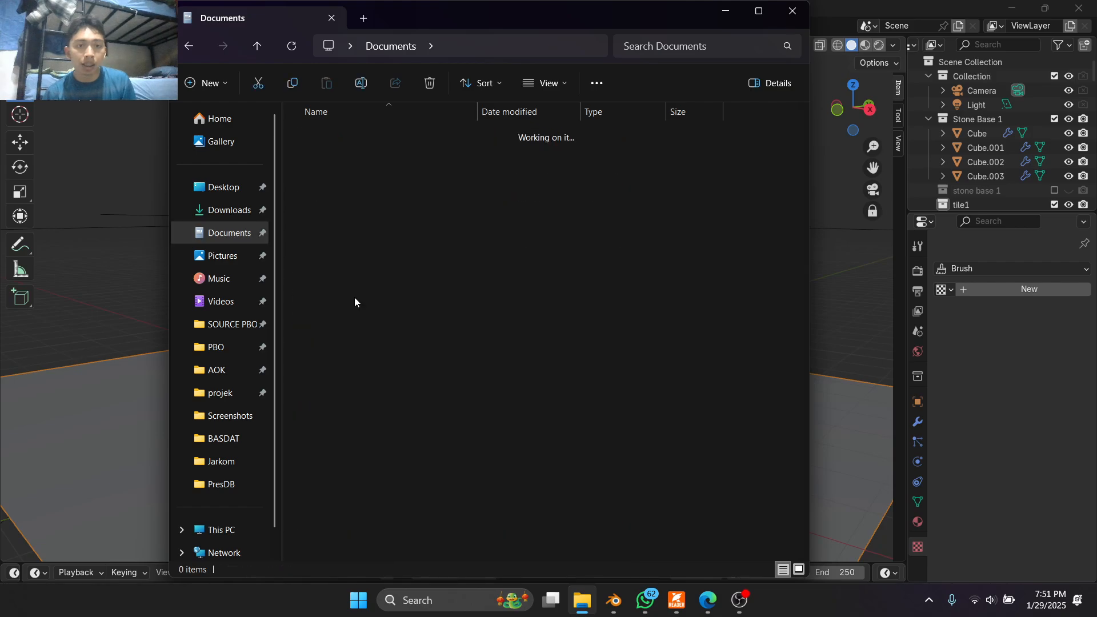
{"action": "double_click", "coordinate": [345, 173]}
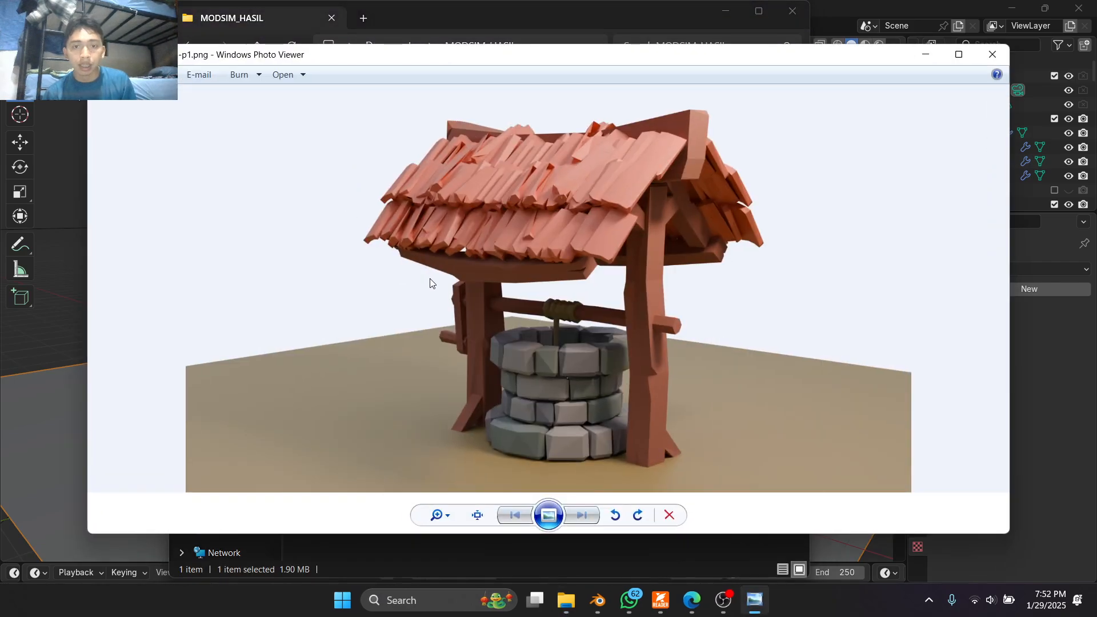
{"action": "left_click", "coordinate": [959, 54]}
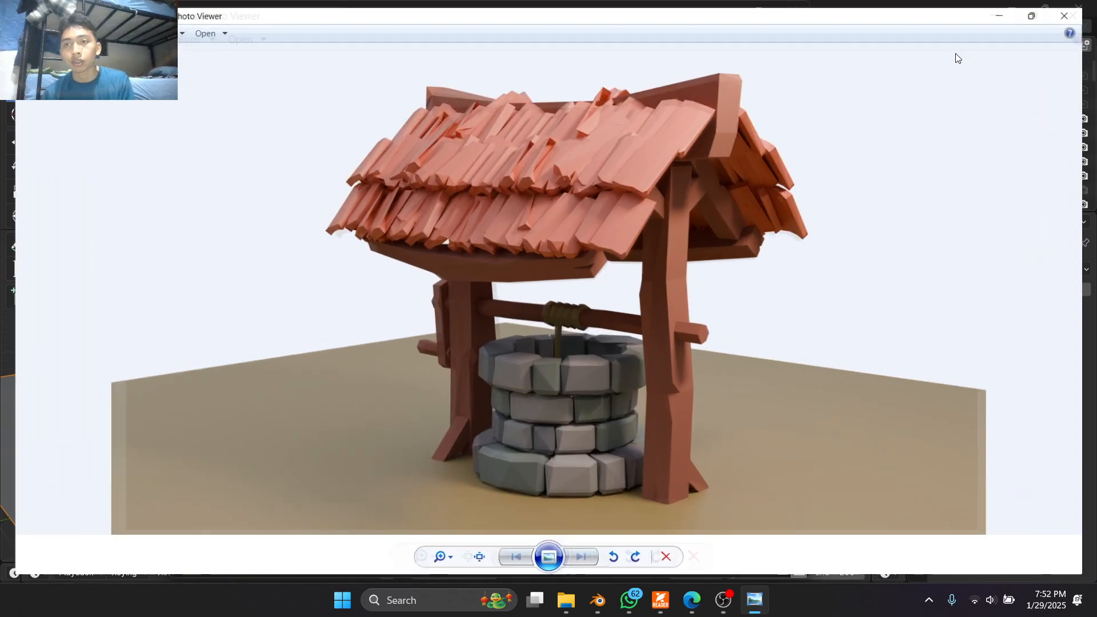